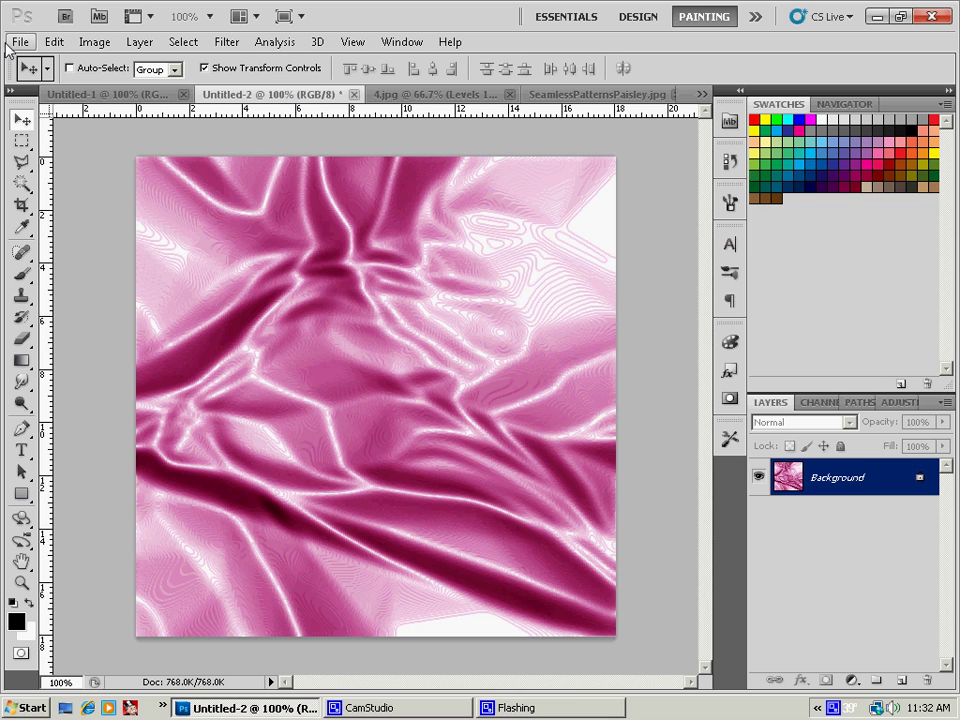
- Create a new 512 × 512 pixel RGB document at 72 pixels/inch with a white background
left_click(19, 41)
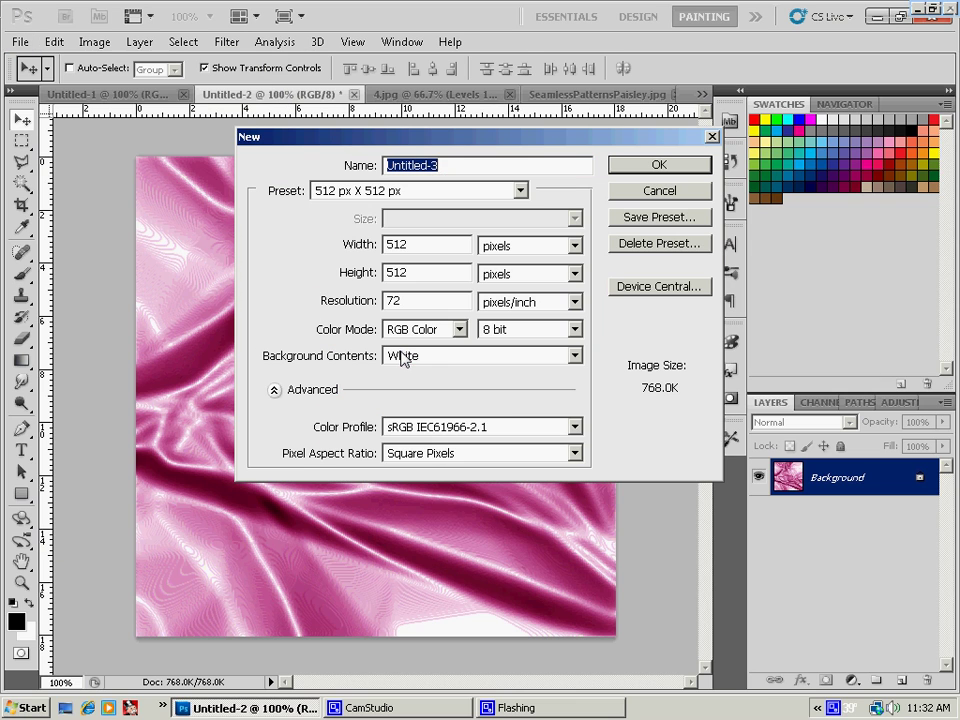
left_click(656, 168)
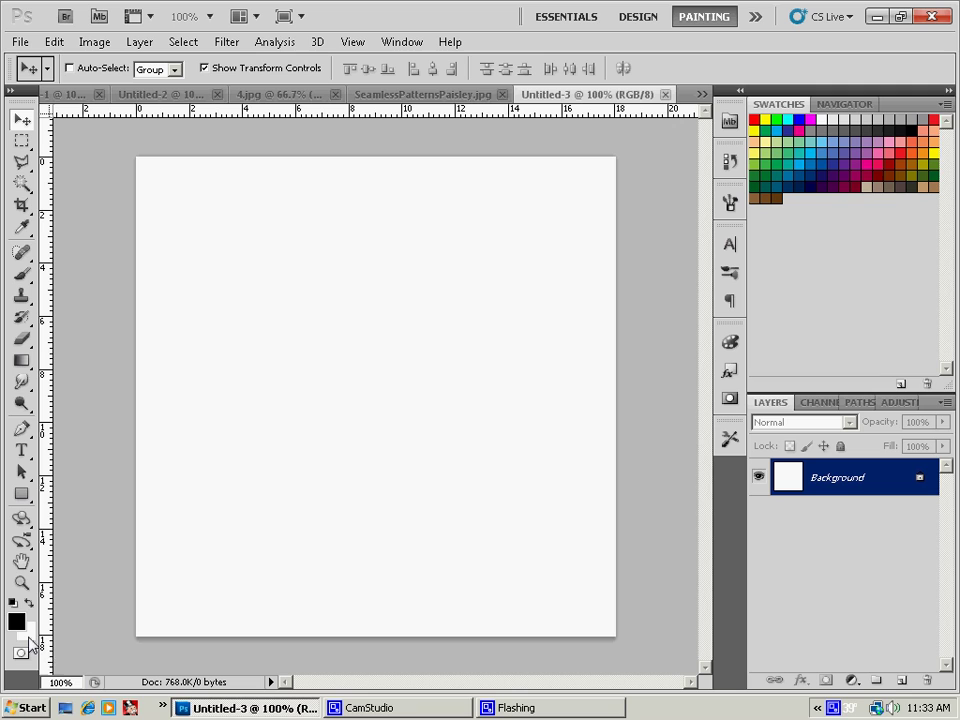
- Set up the Gradient tool with the Foreground to Background preset and Difference blending mode
left_click(21, 360)
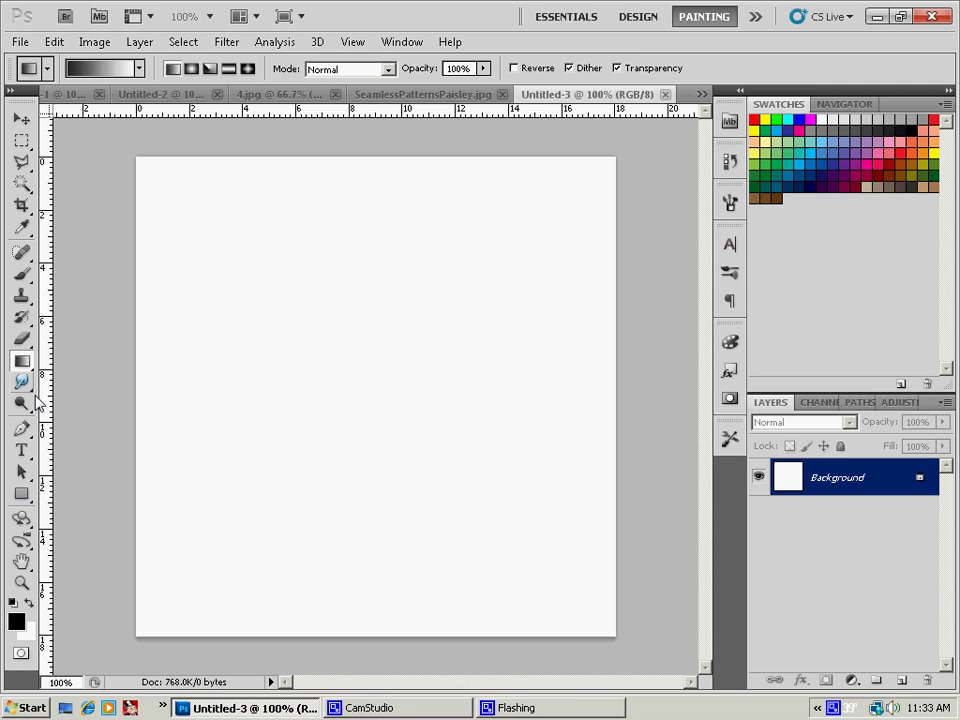
left_click(112, 70)
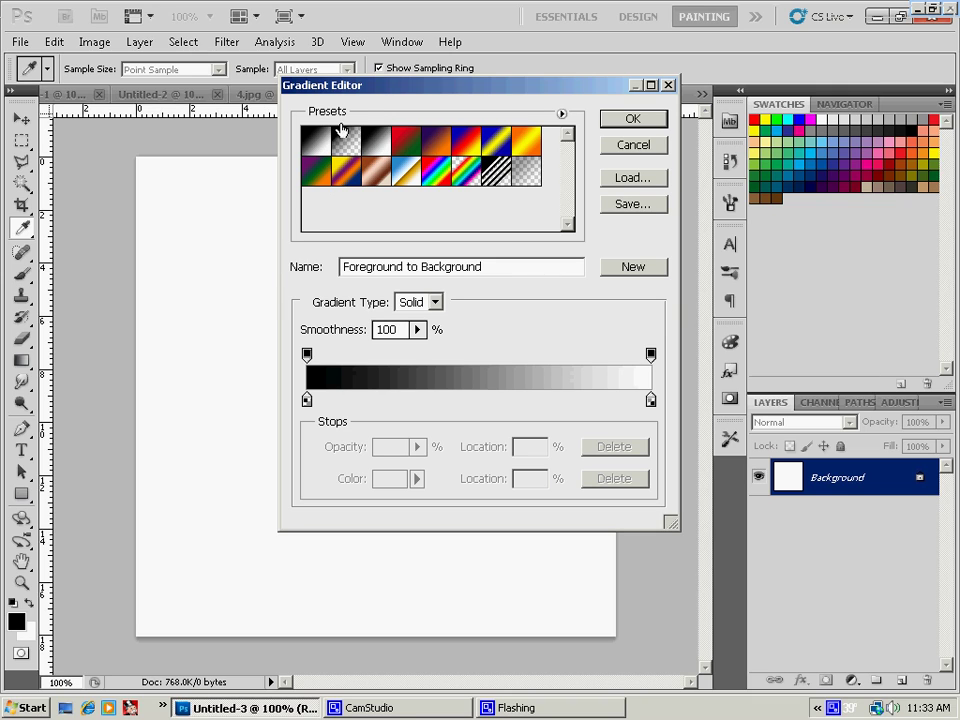
left_click(641, 120)
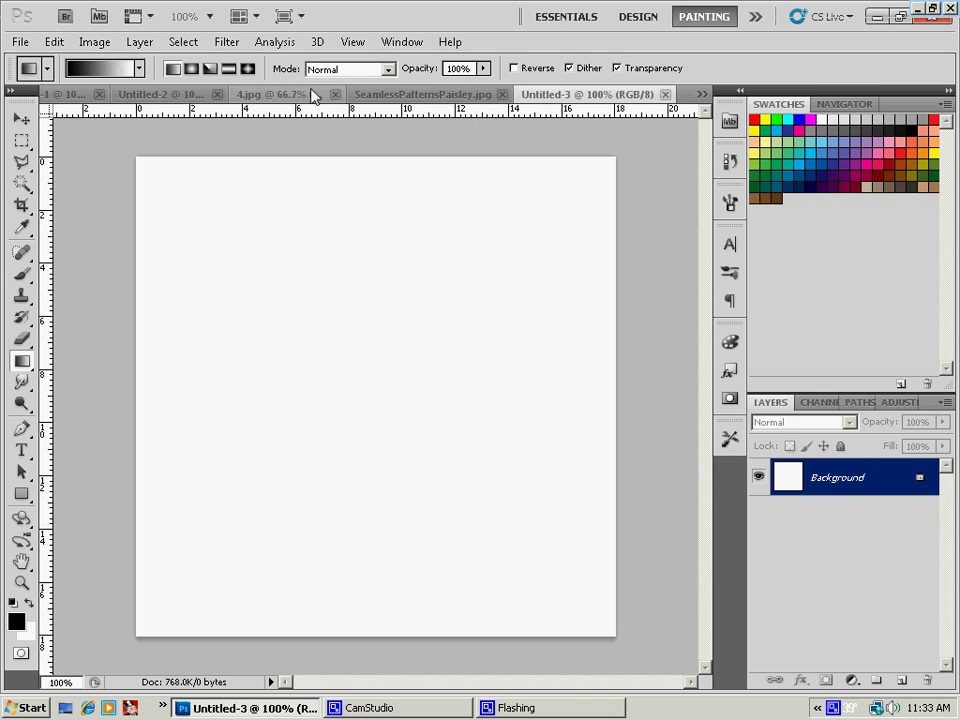
left_click(331, 72)
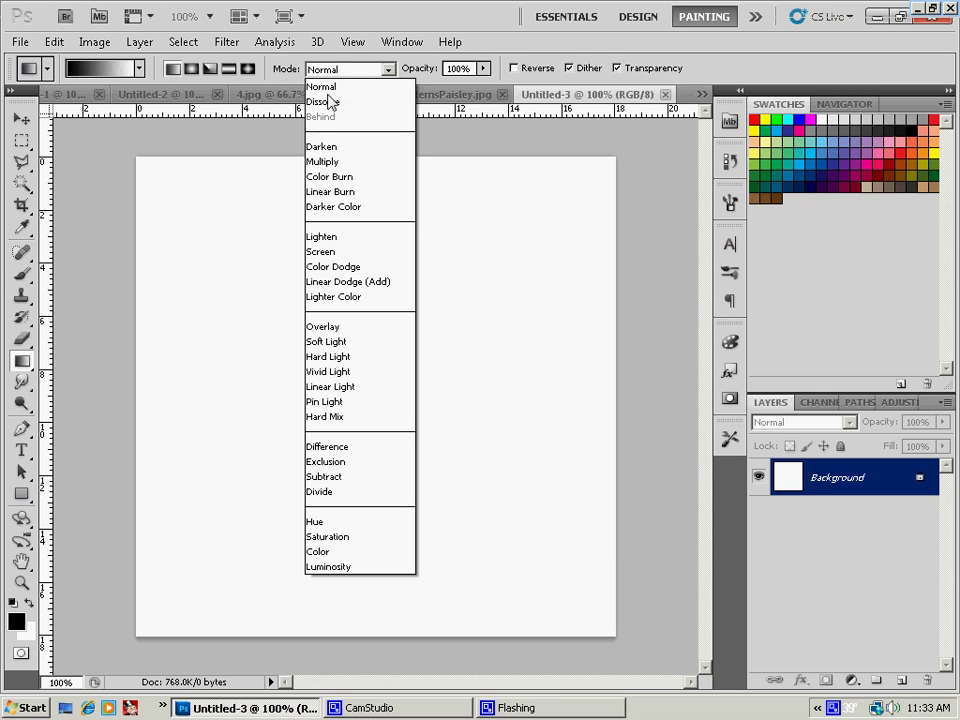
left_click(364, 448)
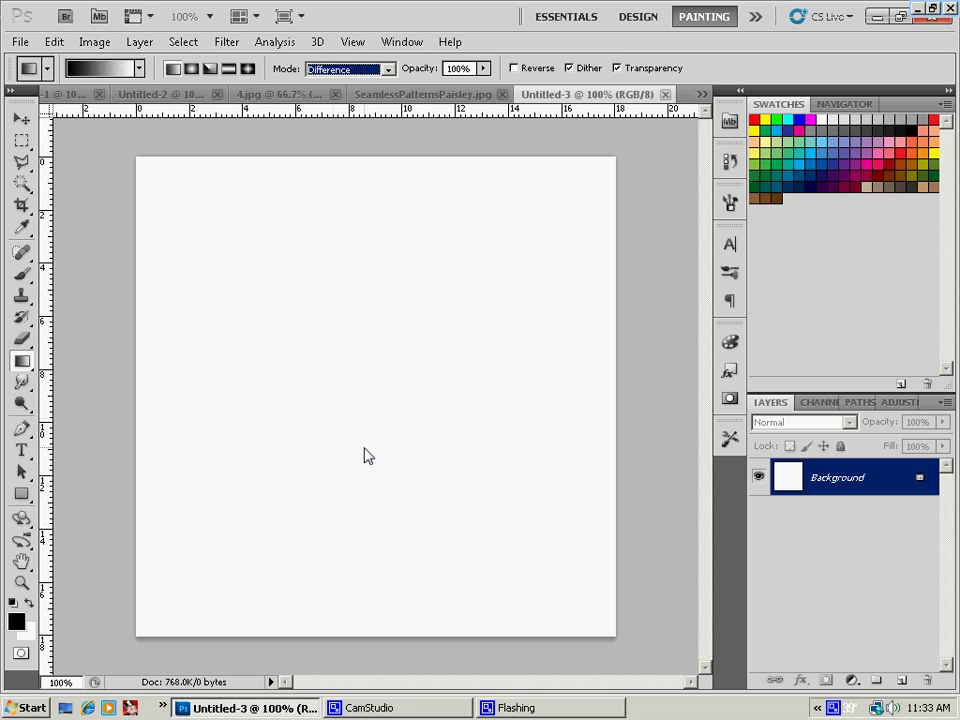
- Draw many overlapping black-to-white gradients in varied directions and lengths across the canvas to build up a folded fabric pattern
left_click_drag(171, 206, 420, 397)
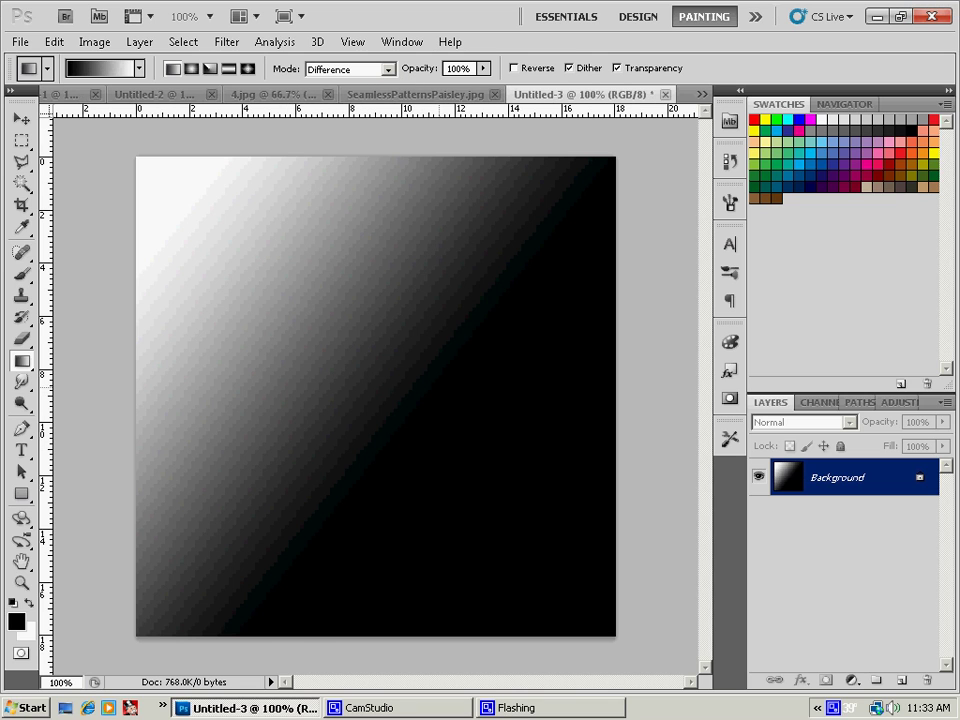
left_click_drag(525, 285, 362, 446)
left_click_drag(236, 557, 403, 420)
left_click_drag(509, 305, 481, 482)
left_click_drag(214, 336, 290, 370)
left_click_drag(426, 534, 412, 428)
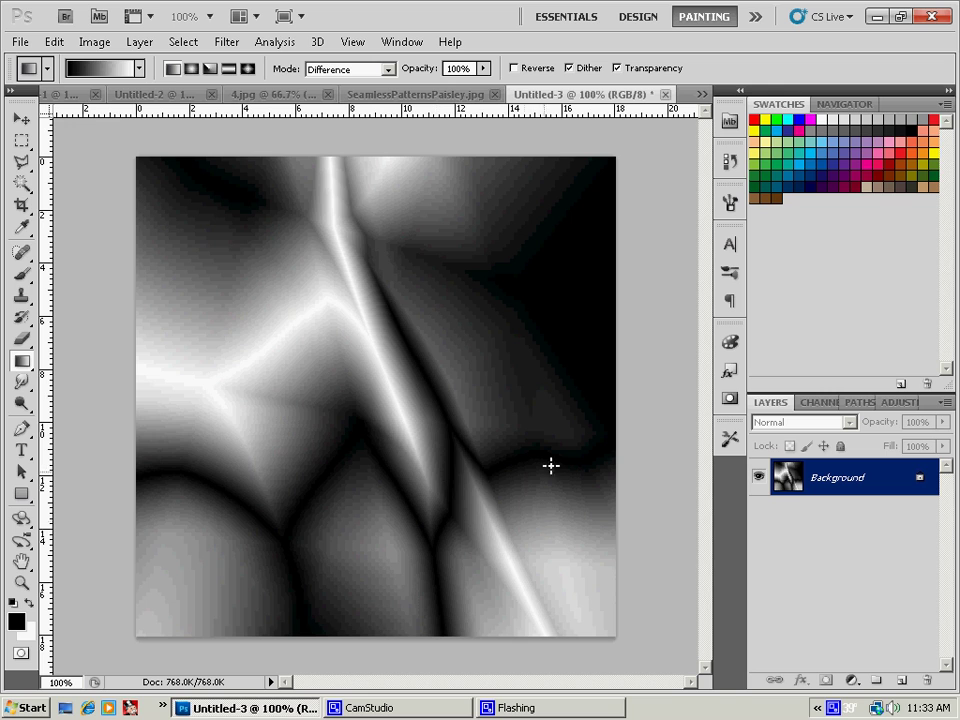
left_click_drag(516, 352, 411, 461)
left_click_drag(141, 311, 405, 455)
left_click_drag(575, 421, 494, 459)
left_click_drag(210, 555, 502, 370)
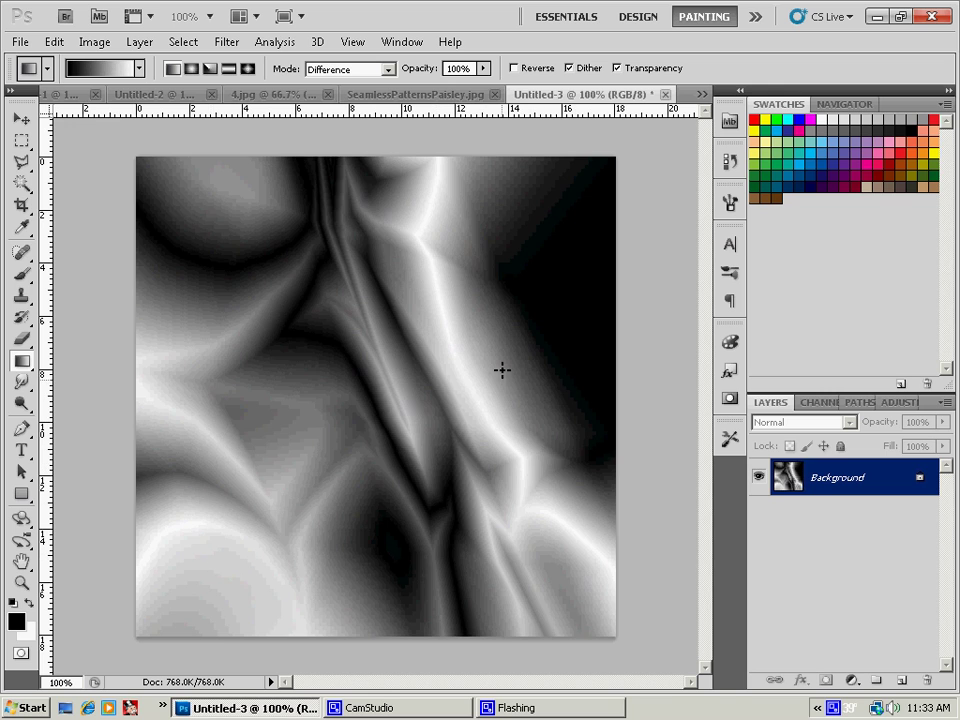
left_click_drag(356, 317, 356, 405)
left_click_drag(246, 486, 450, 468)
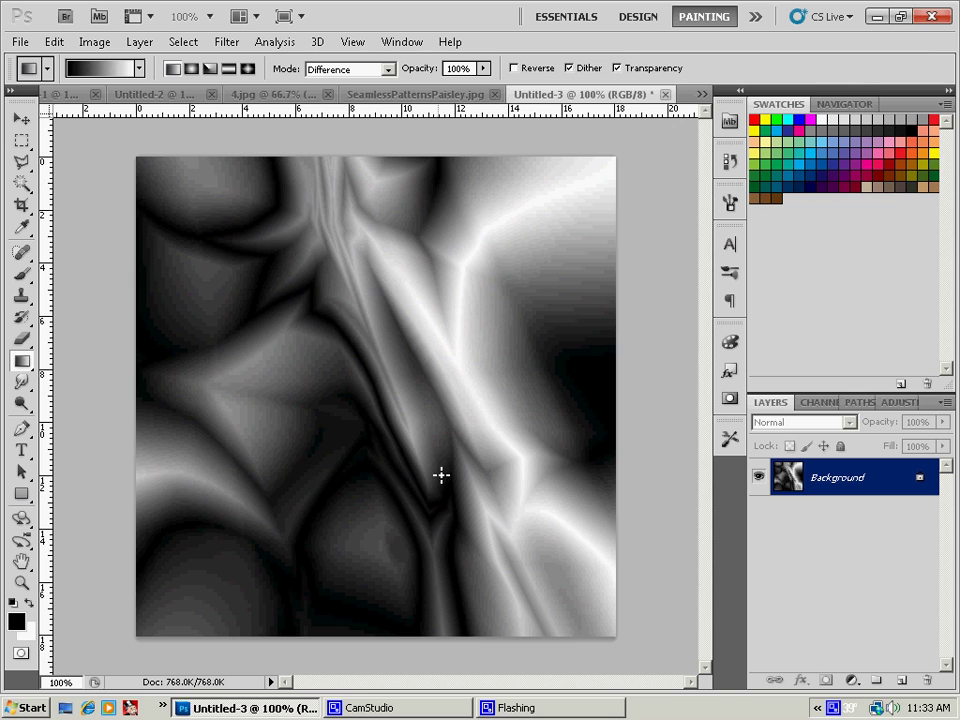
left_click_drag(551, 313, 574, 386)
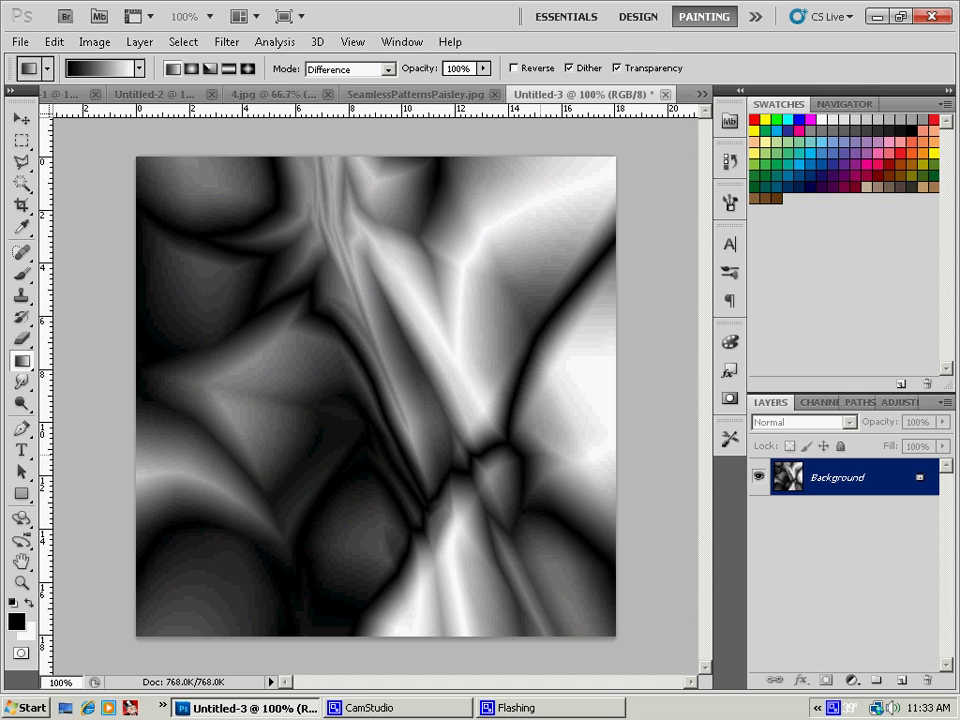
left_click_drag(233, 396, 388, 456)
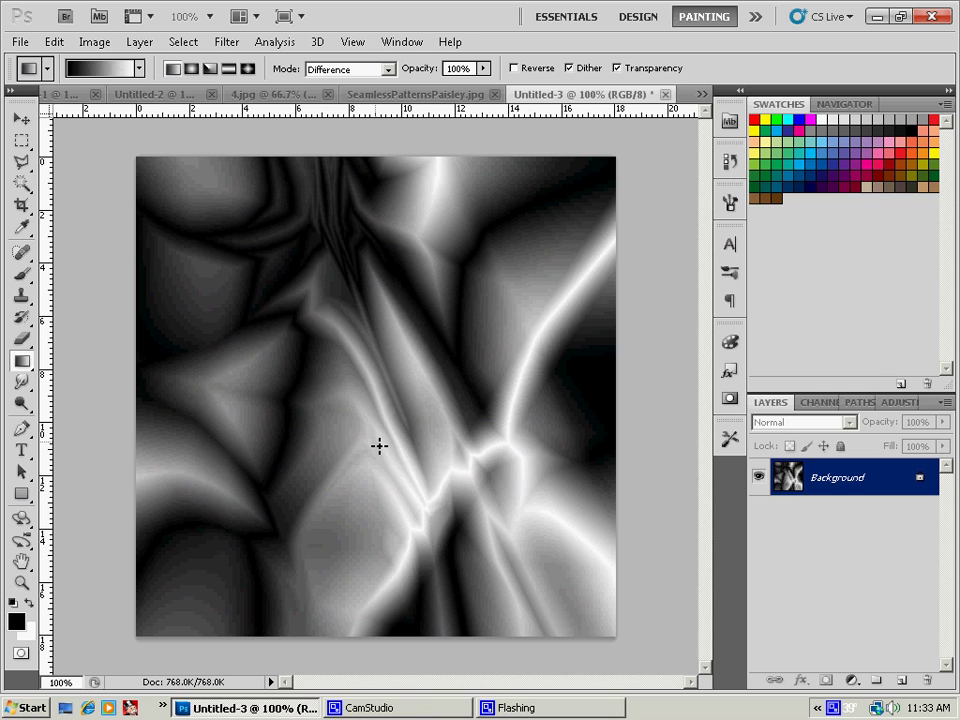
- Apply a Gaussian Blur with a 5.0 pixel radius to the gradient folds
left_click(226, 43)
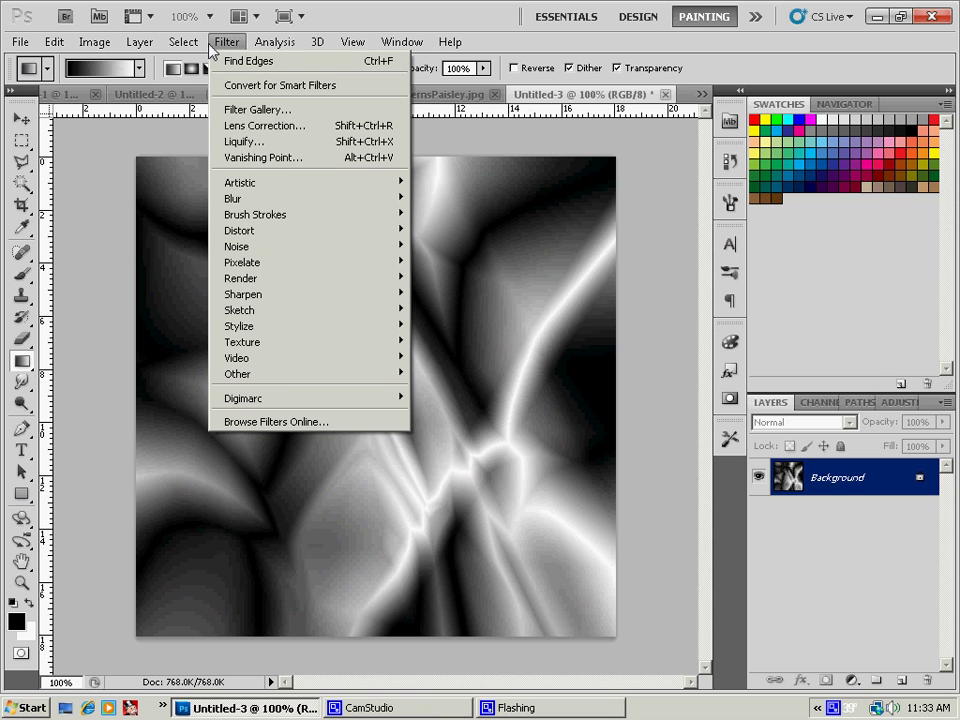
mouse_move(321, 199)
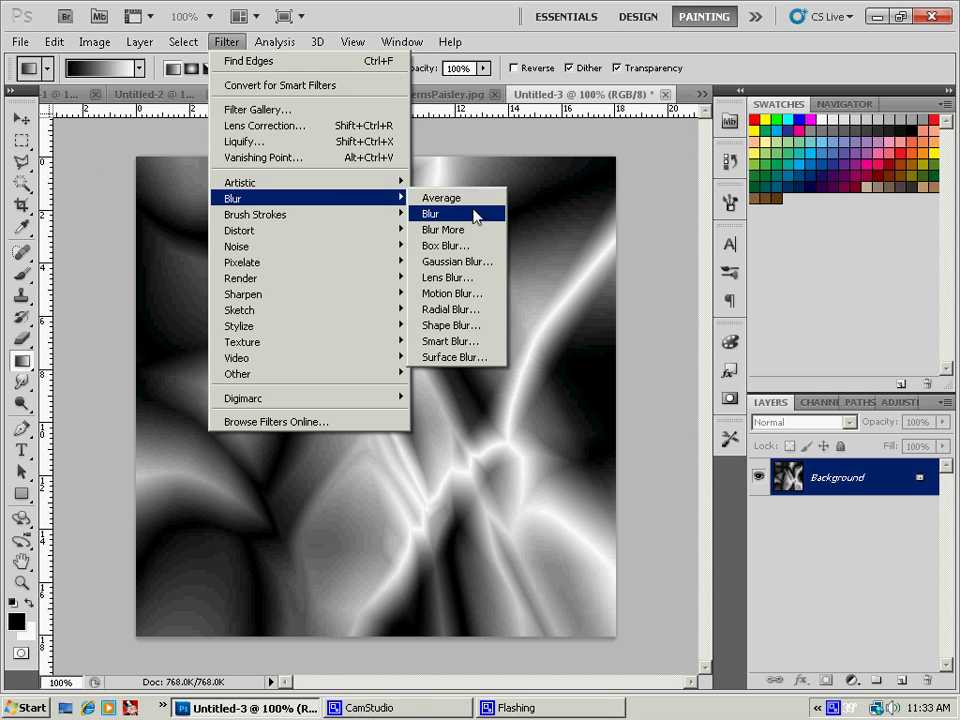
left_click(482, 261)
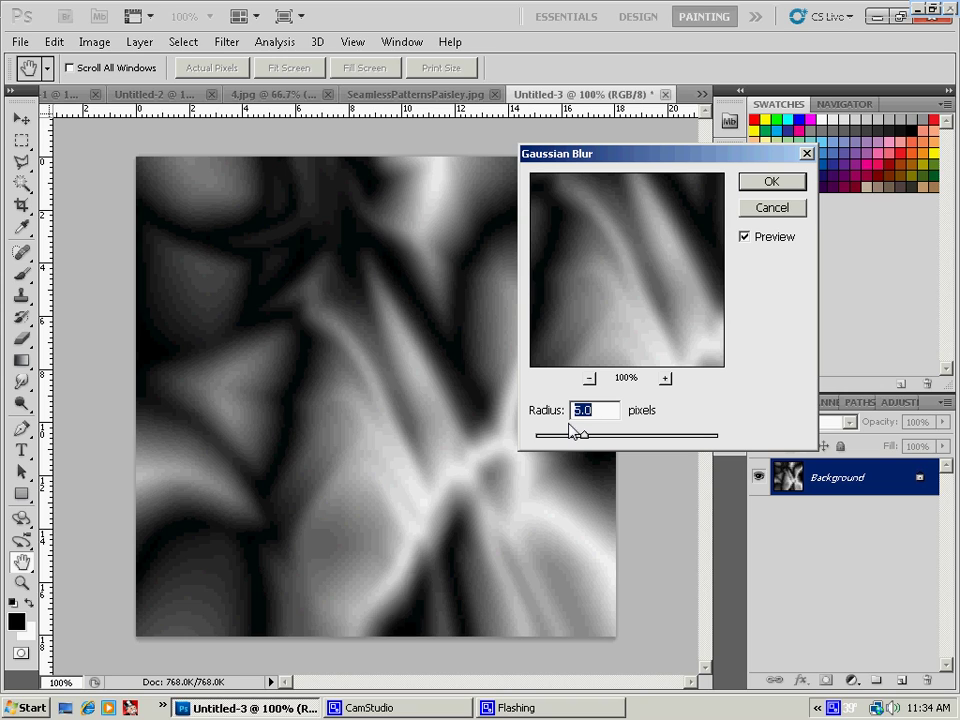
left_click(774, 186)
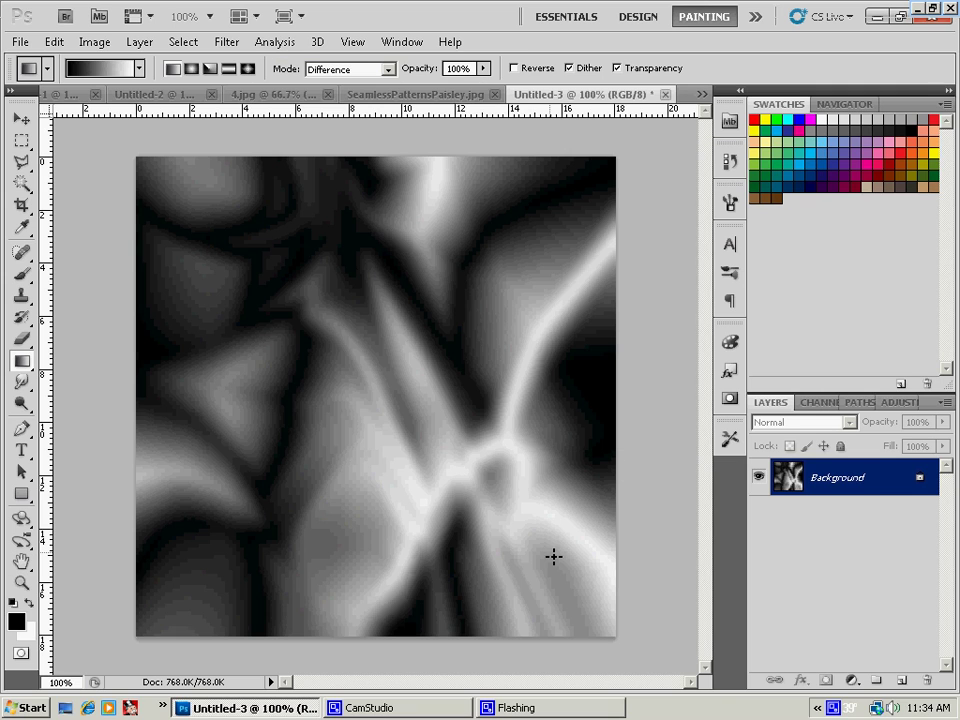
- Apply the Find Edges filter to the blurred folds
left_click(225, 40)
mouse_move(316, 283)
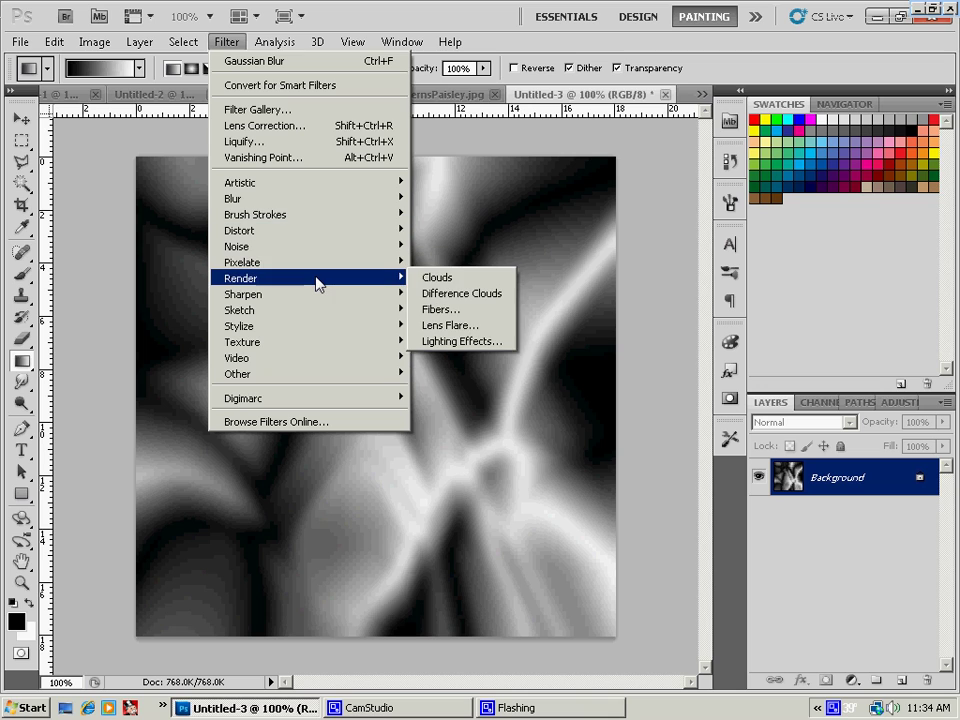
mouse_move(315, 336)
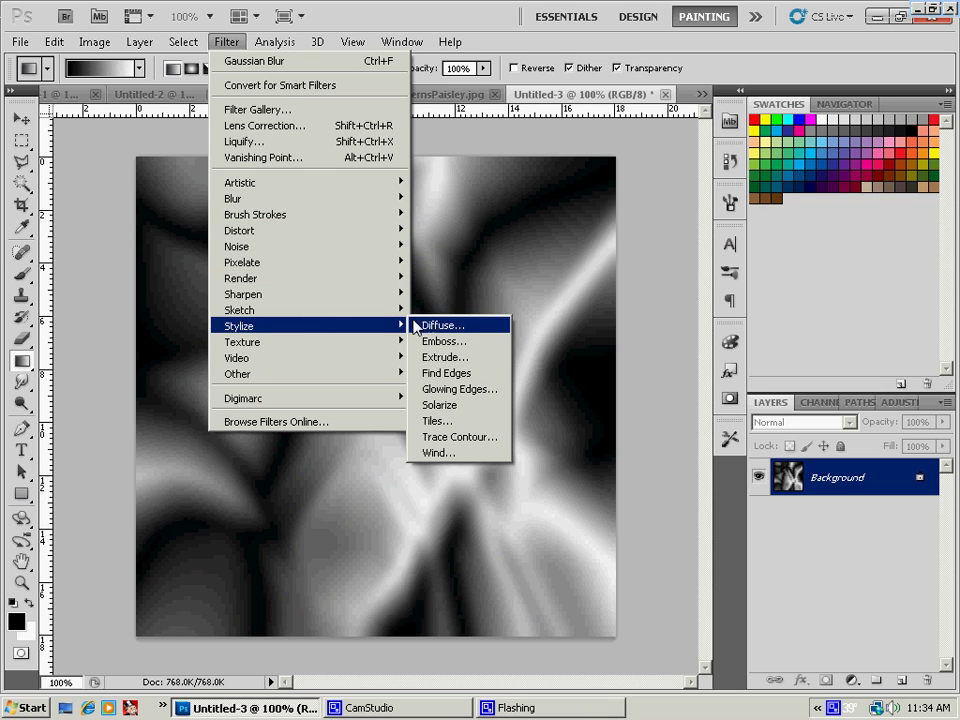
left_click(474, 378)
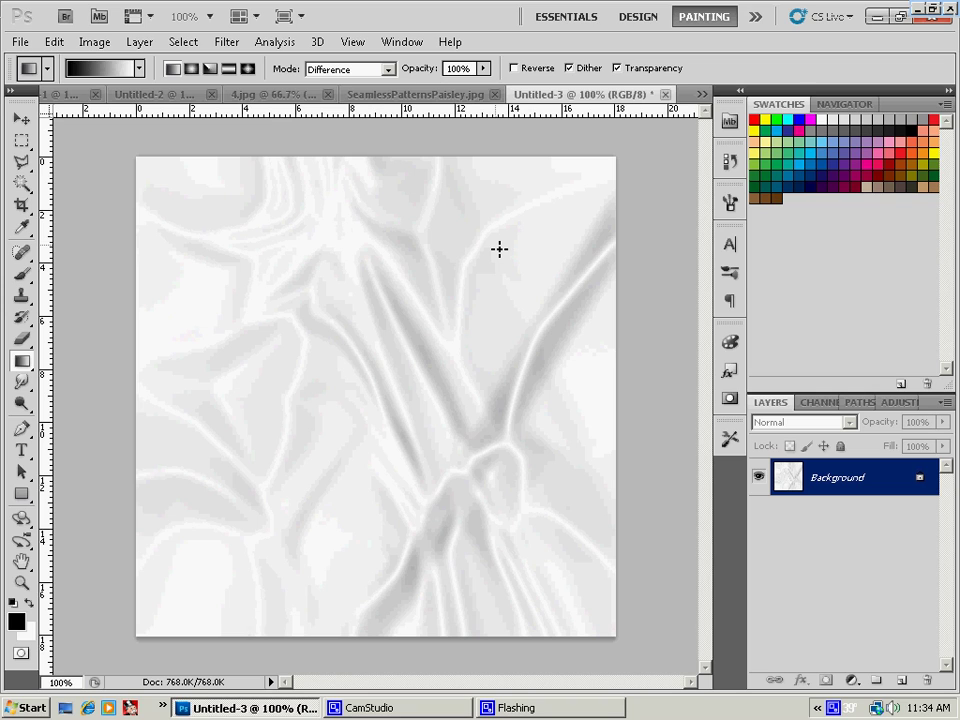
- Add a Levels adjustment layer with the black input at 62 and the midtone input at 0.34
left_click(898, 402)
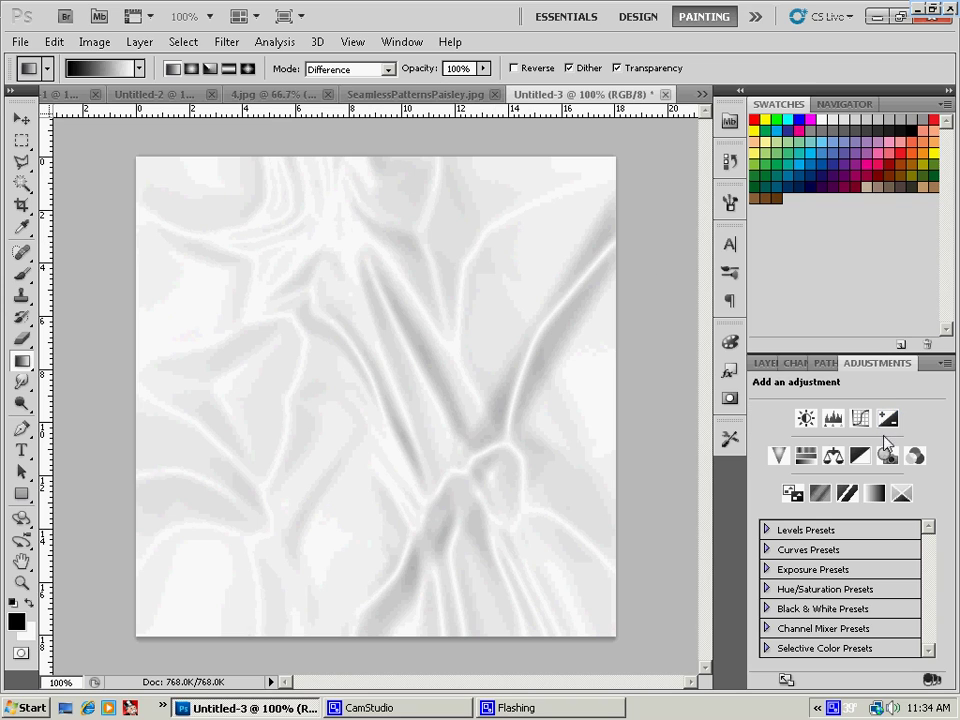
left_click(831, 420)
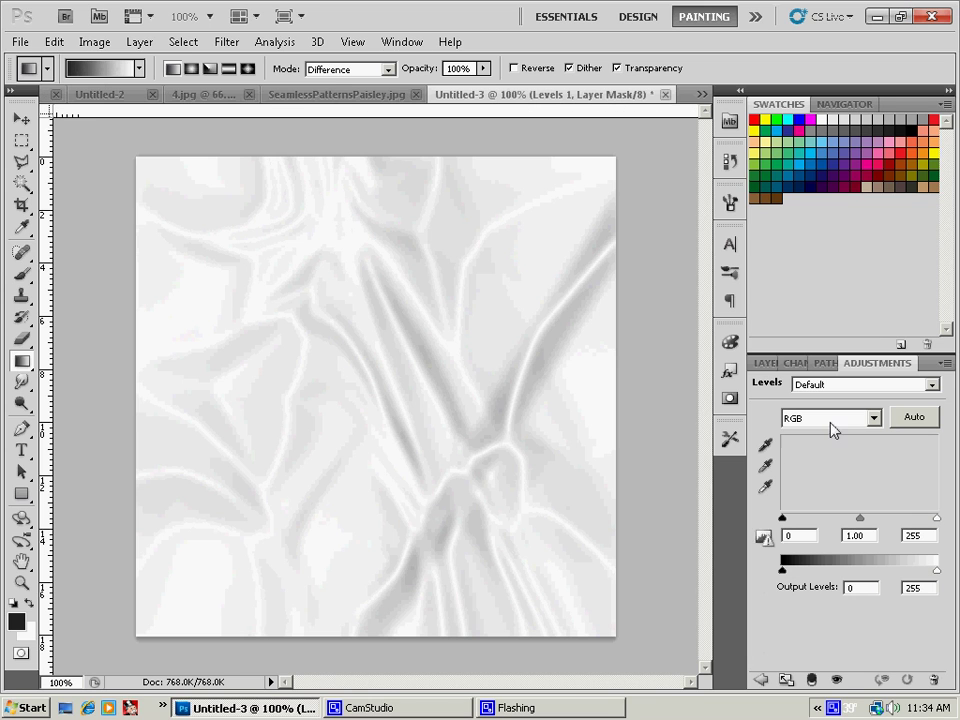
left_click_drag(859, 520, 905, 521)
left_click_drag(789, 518, 820, 521)
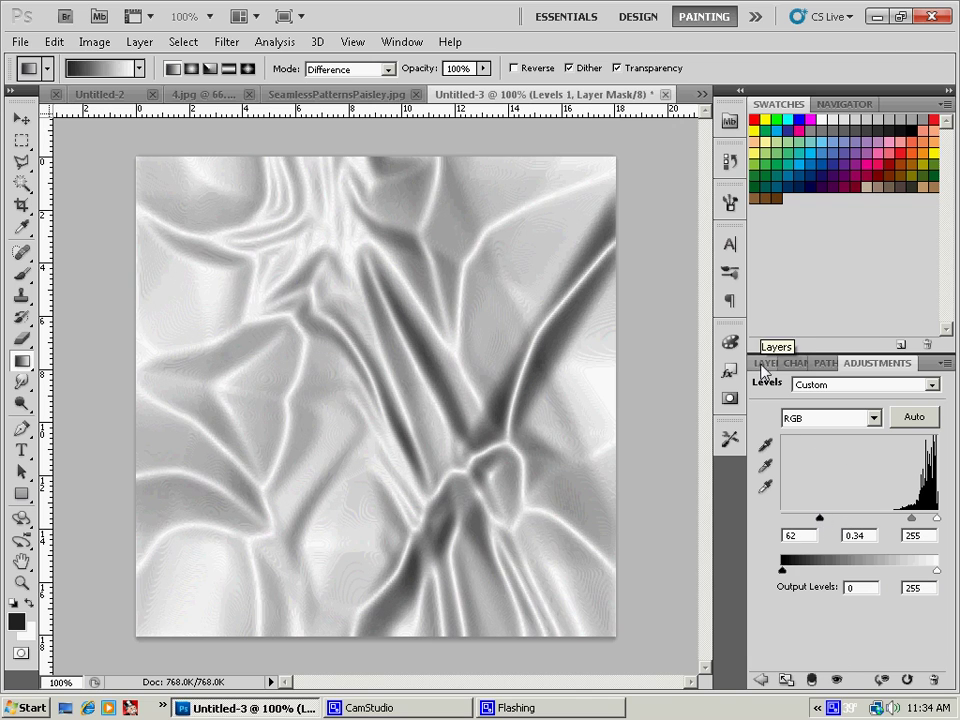
- Add a Color Balance adjustment layer with midtones at Magenta -100 and Blue +100, shifted slightly toward Cyan, and return to the layer list
left_click(761, 679)
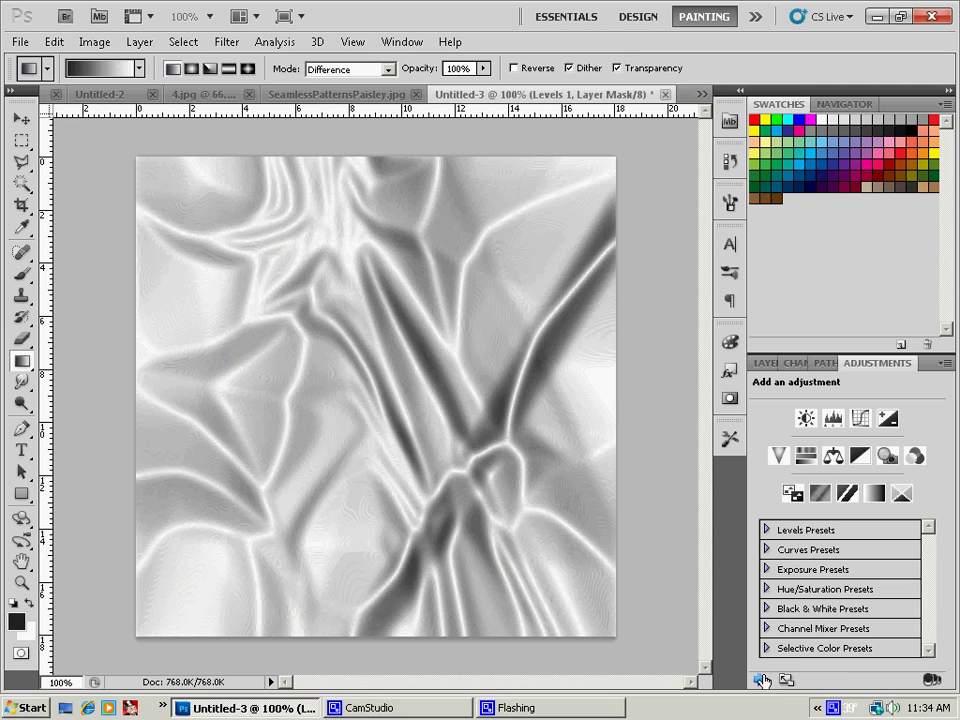
left_click(833, 458)
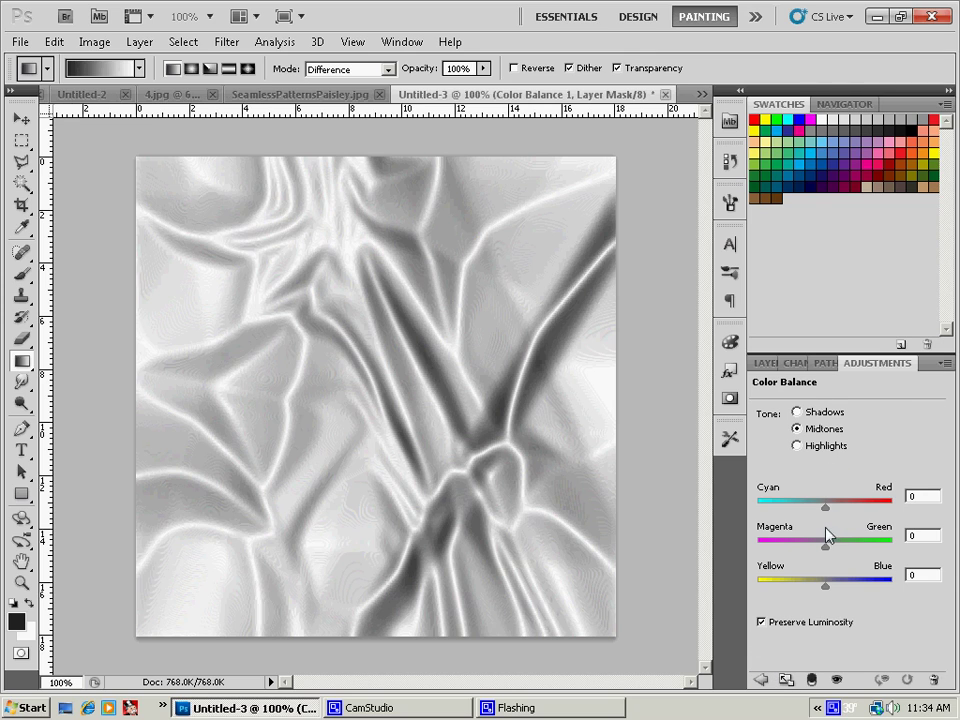
left_click_drag(826, 546, 741, 553)
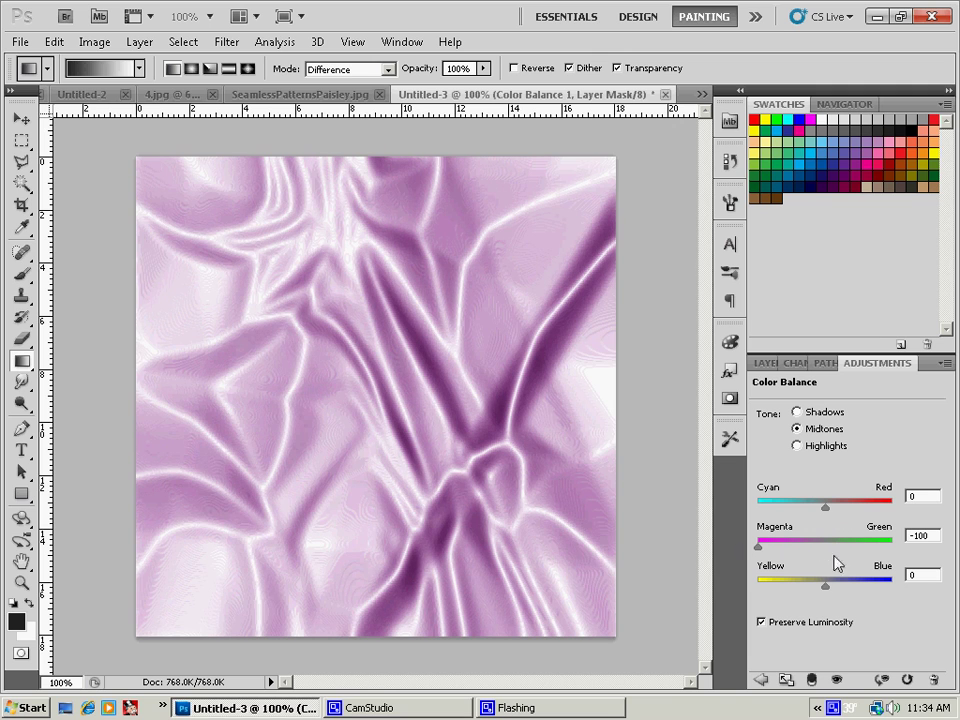
left_click_drag(825, 585, 899, 586)
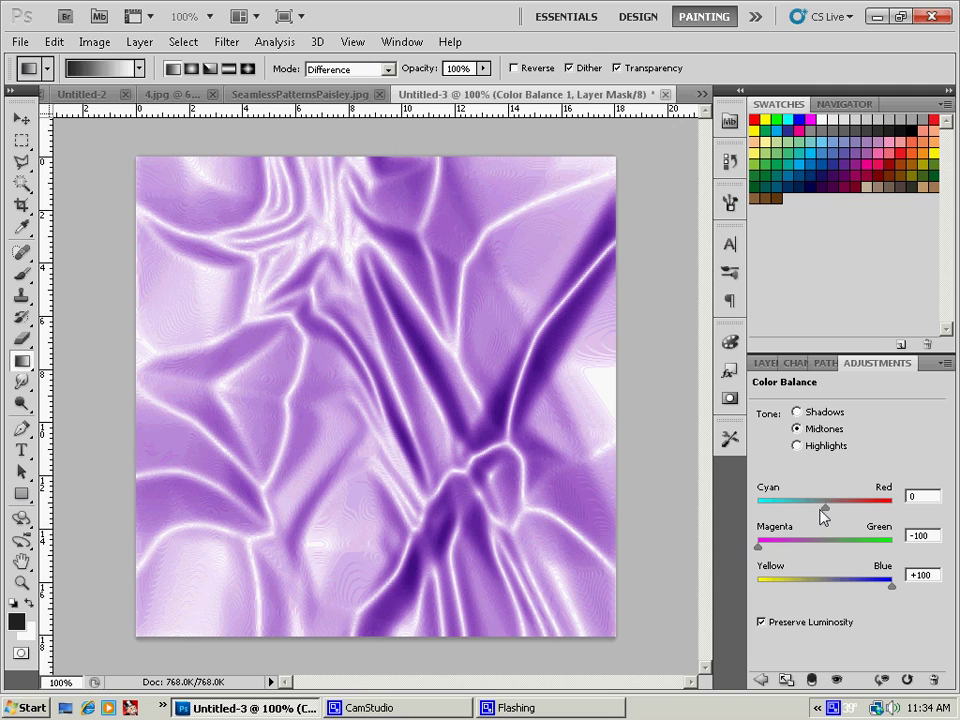
mouse_move(818, 507)
left_mouse_down()
mouse_move(769, 505)
mouse_move(810, 508)
left_mouse_up()
left_click(764, 363)
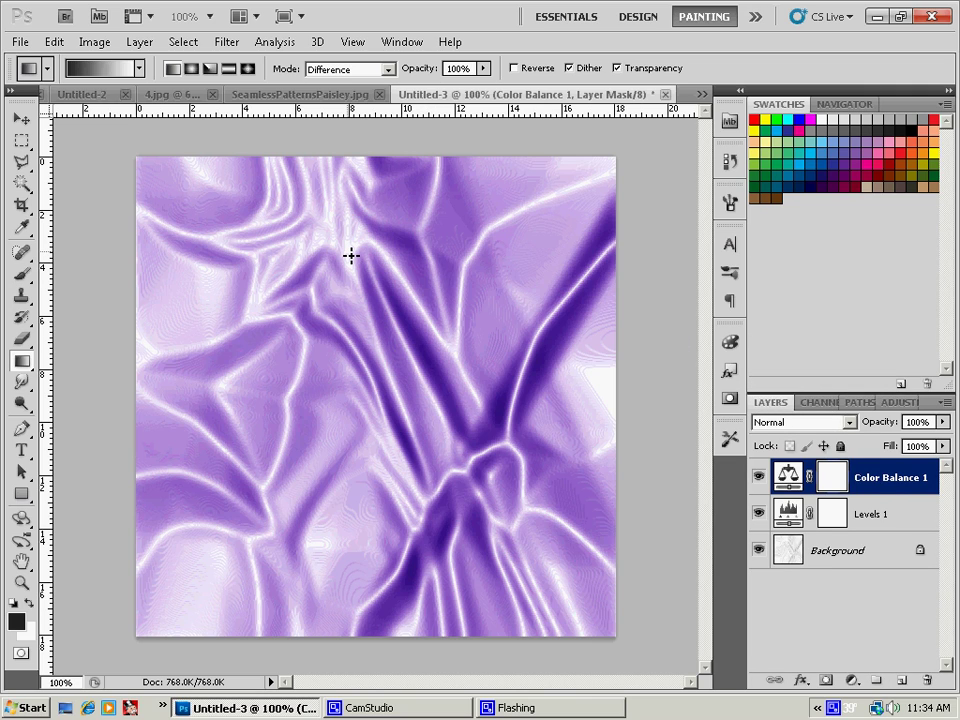
- Switch to the SeamlessPatternsPaisley.jpg document and add a new empty layer above its background
left_click(160, 94)
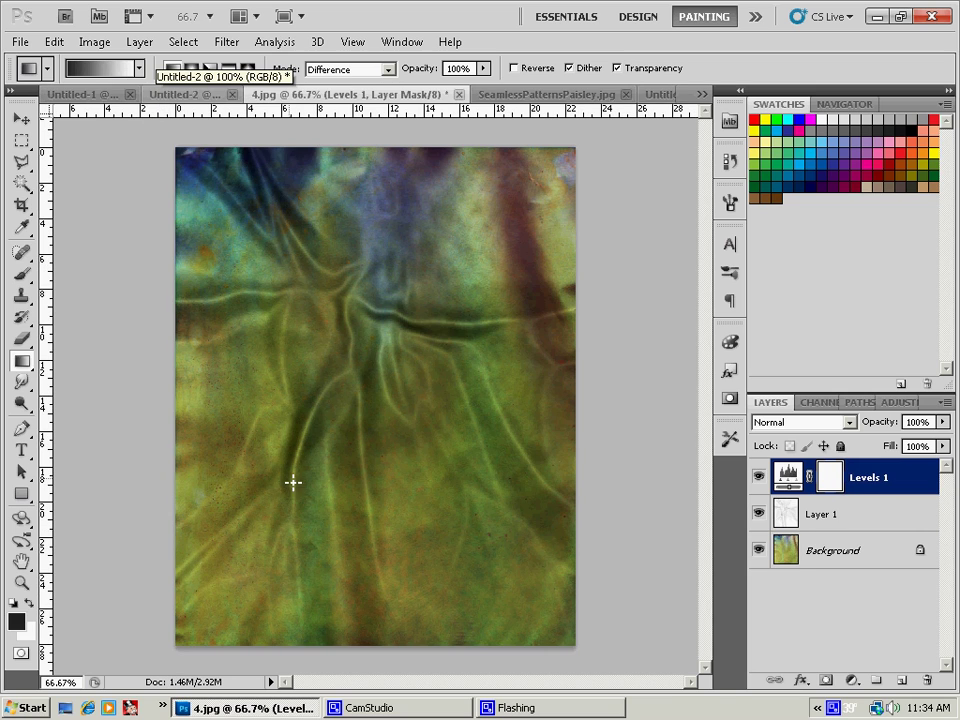
left_click(519, 96)
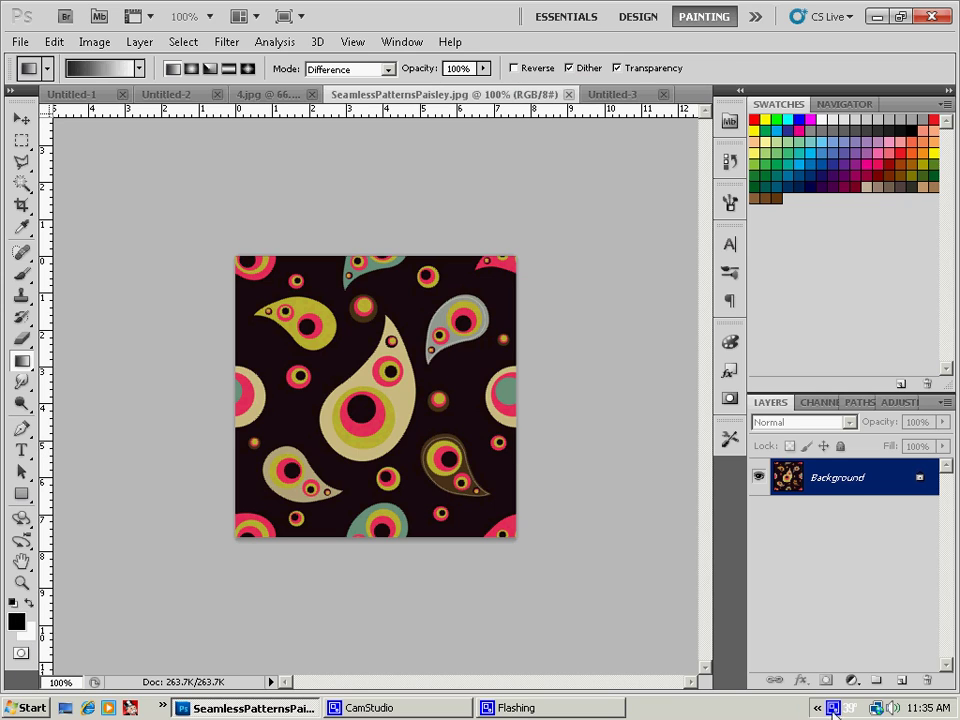
left_click(901, 680)
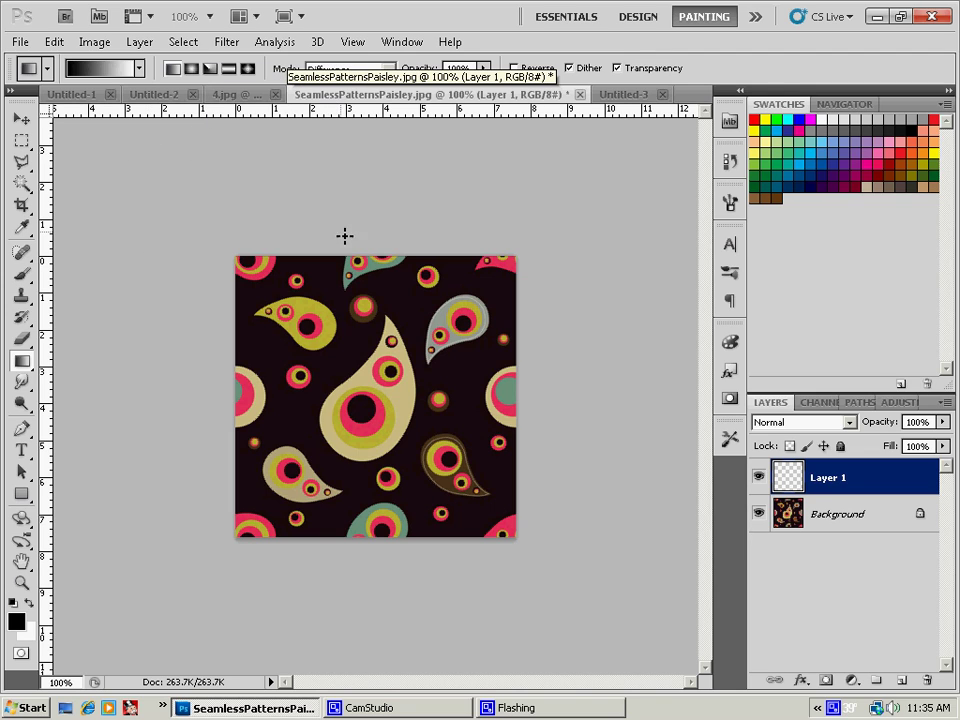
- Draw several overlapping Difference-mode gradients in varied directions on the new layer above the paisley pattern
left_click_drag(250, 266, 432, 402)
left_click_drag(428, 378, 328, 432)
left_click_drag(463, 401, 421, 432)
left_click_drag(272, 482, 416, 497)
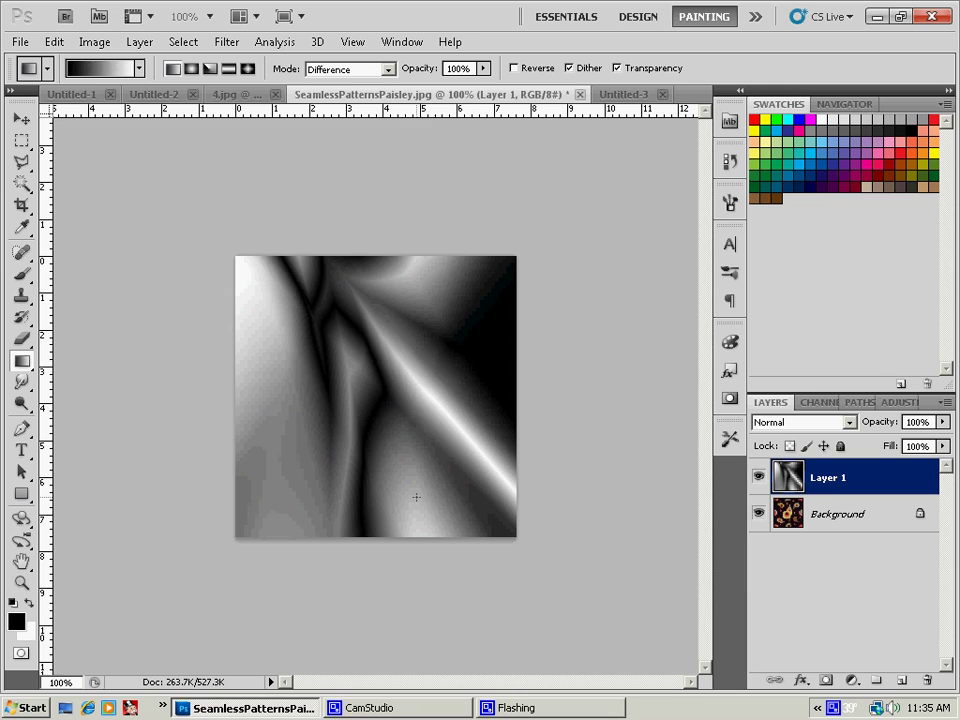
left_click_drag(386, 306, 523, 499)
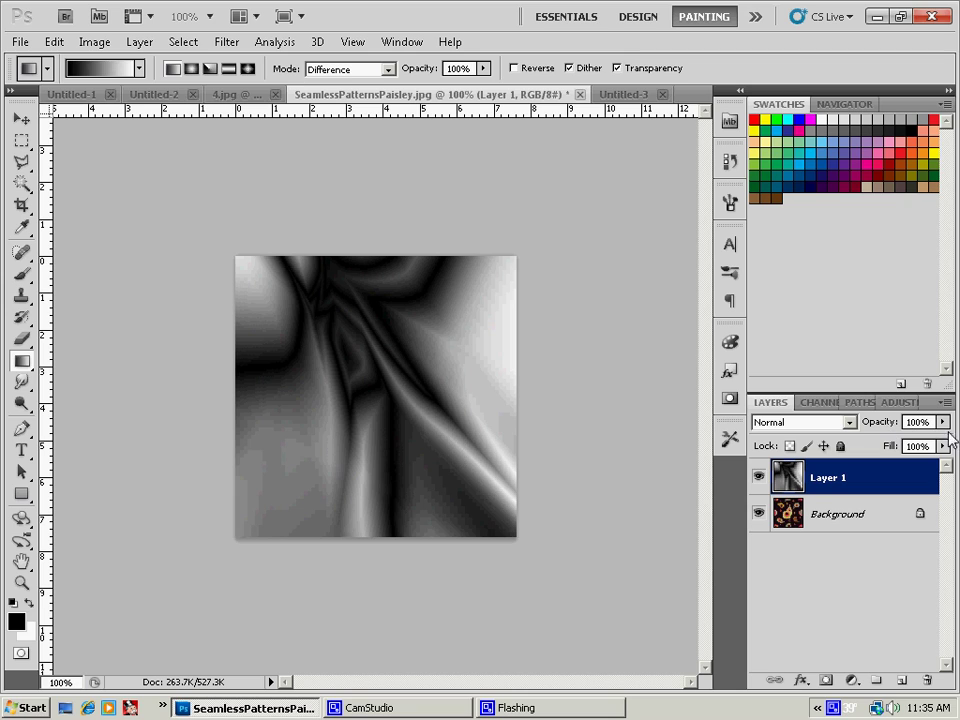
- Apply a Gaussian Blur with a 7-pixel radius to the gradient layer above the paisley pattern
left_click(942, 421)
left_click(912, 424)
left_click(190, 44)
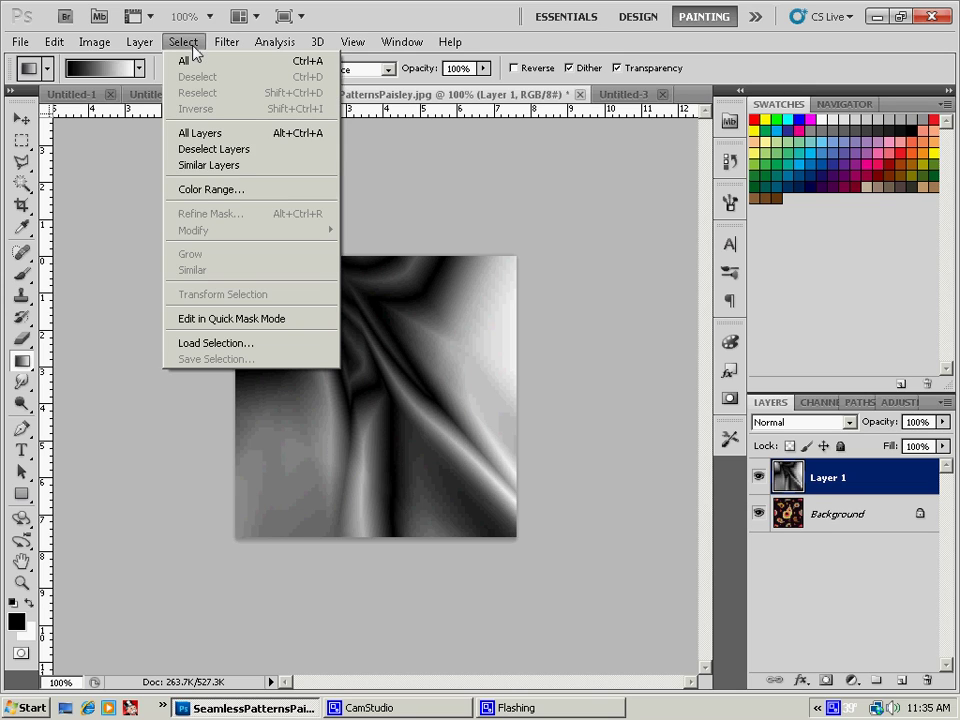
mouse_move(228, 44)
mouse_move(257, 199)
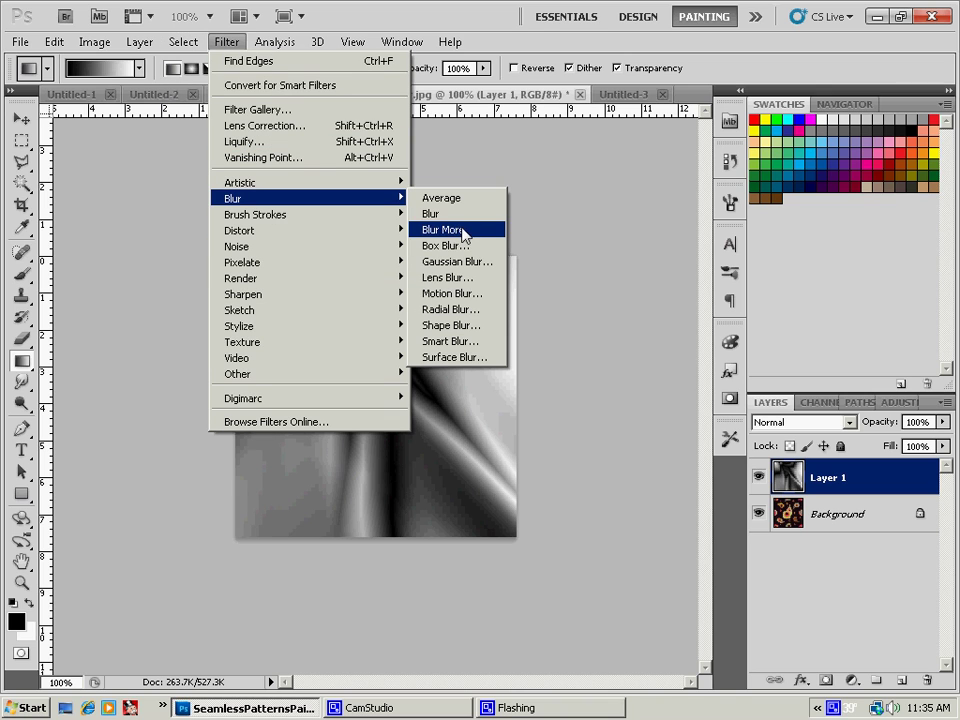
left_click(456, 261)
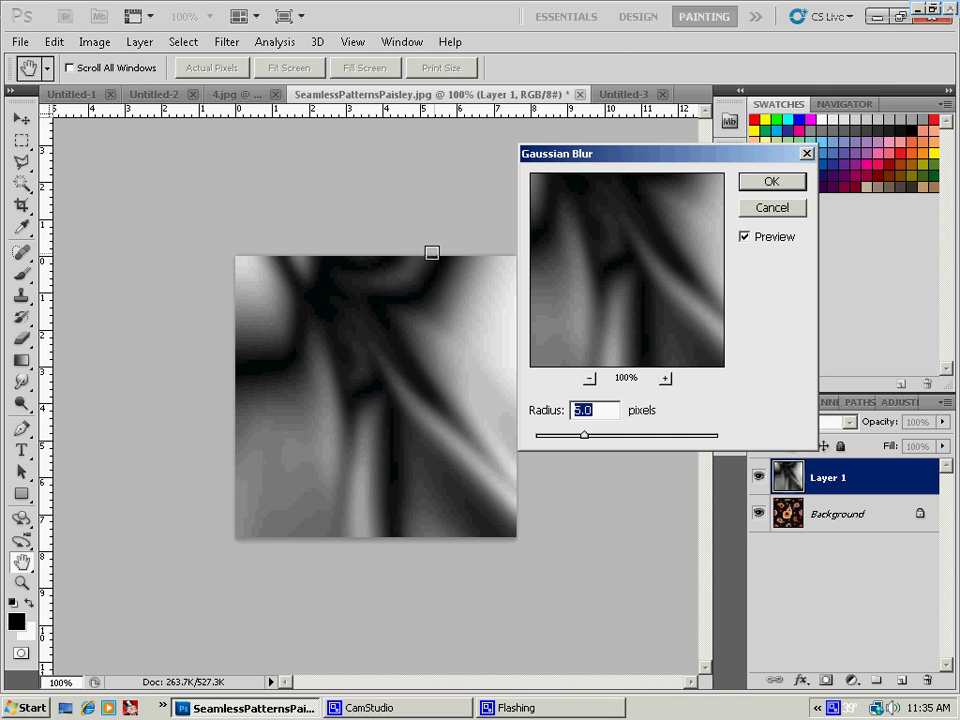
type("7")
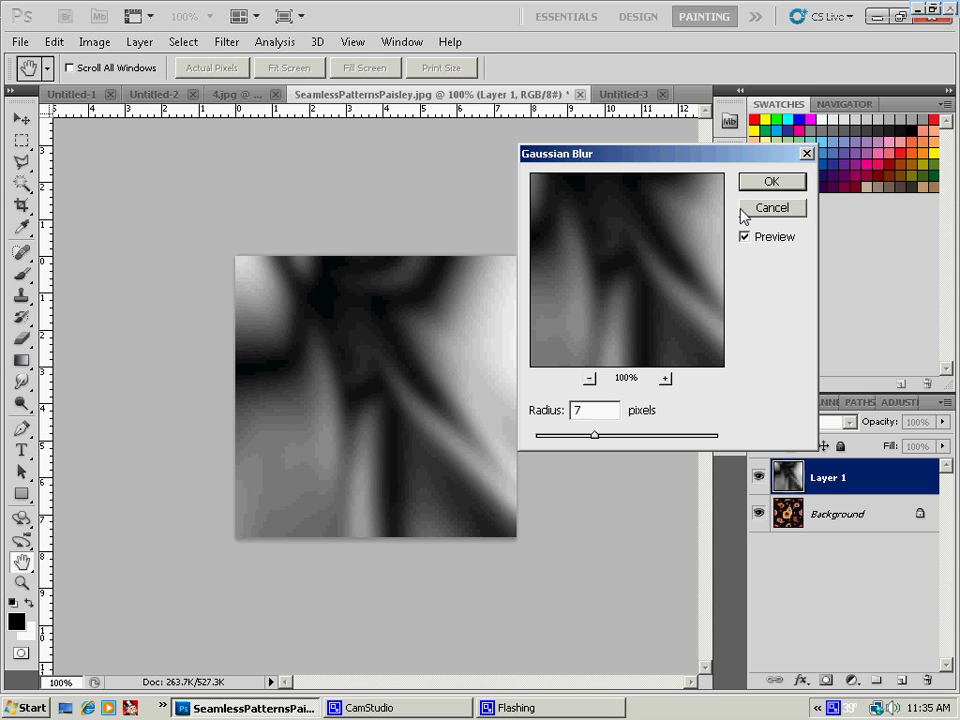
left_click(770, 182)
key("g")
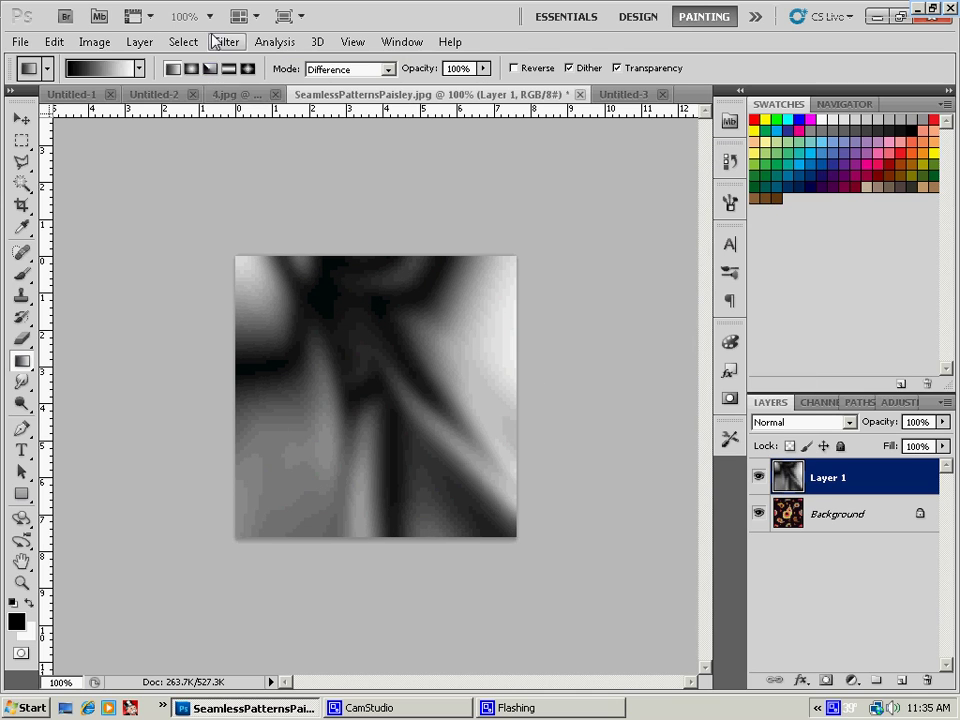
- Apply the Find Edges filter to the blurred gradient layer
left_click(226, 42)
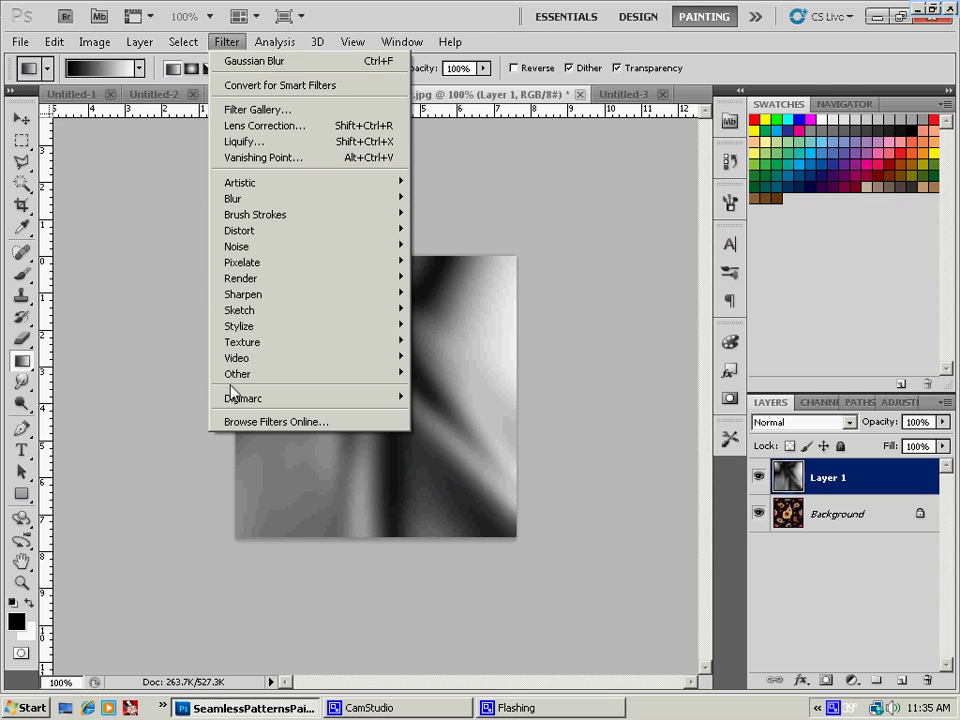
mouse_move(252, 330)
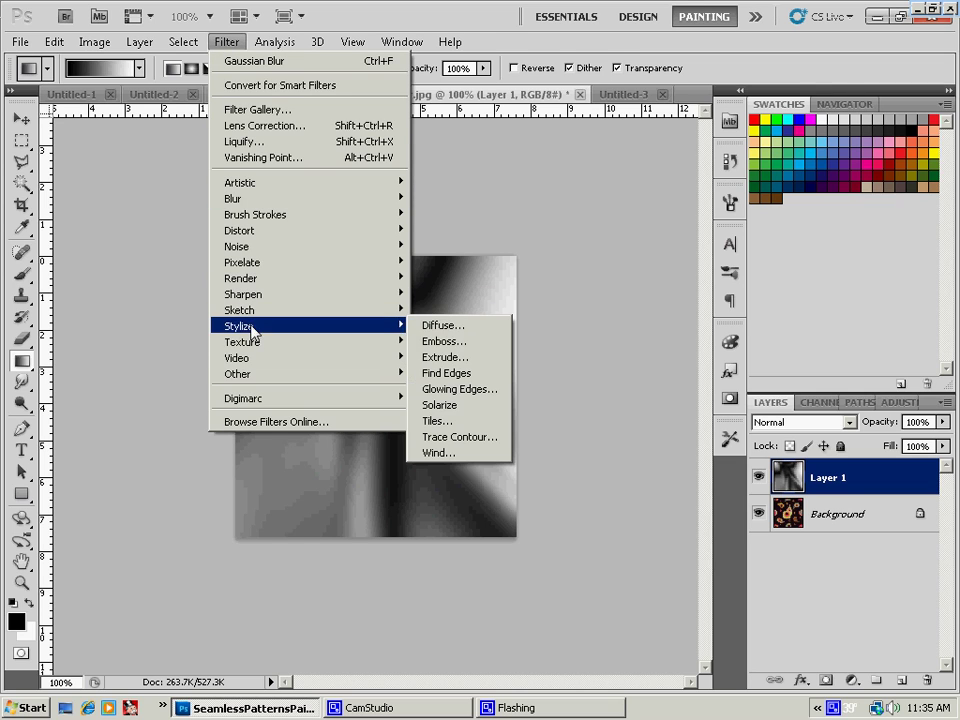
left_click(446, 373)
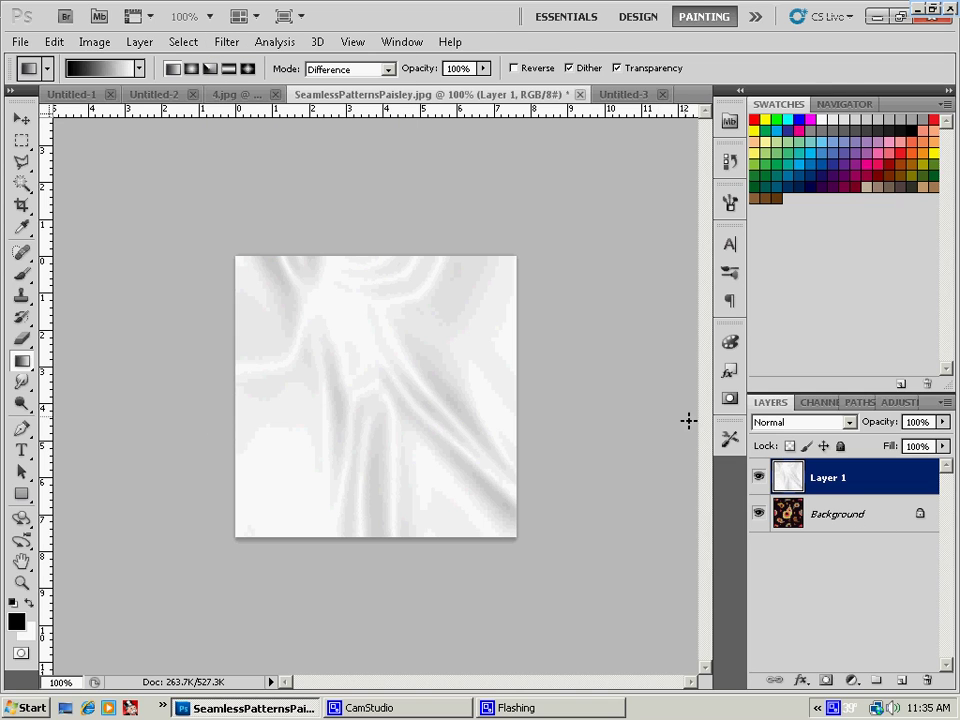
- Add a Levels adjustment layer with the black input at 125 and the midtone input at 0.39, and return to the layer list
left_click(905, 402)
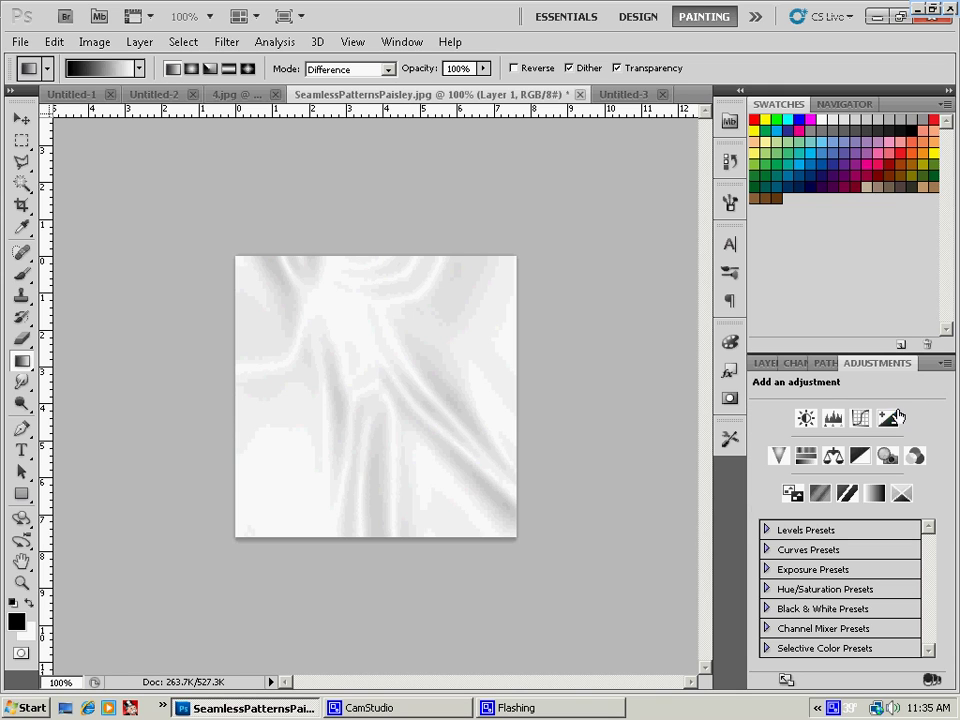
left_click(833, 418)
left_click_drag(859, 519, 910, 521)
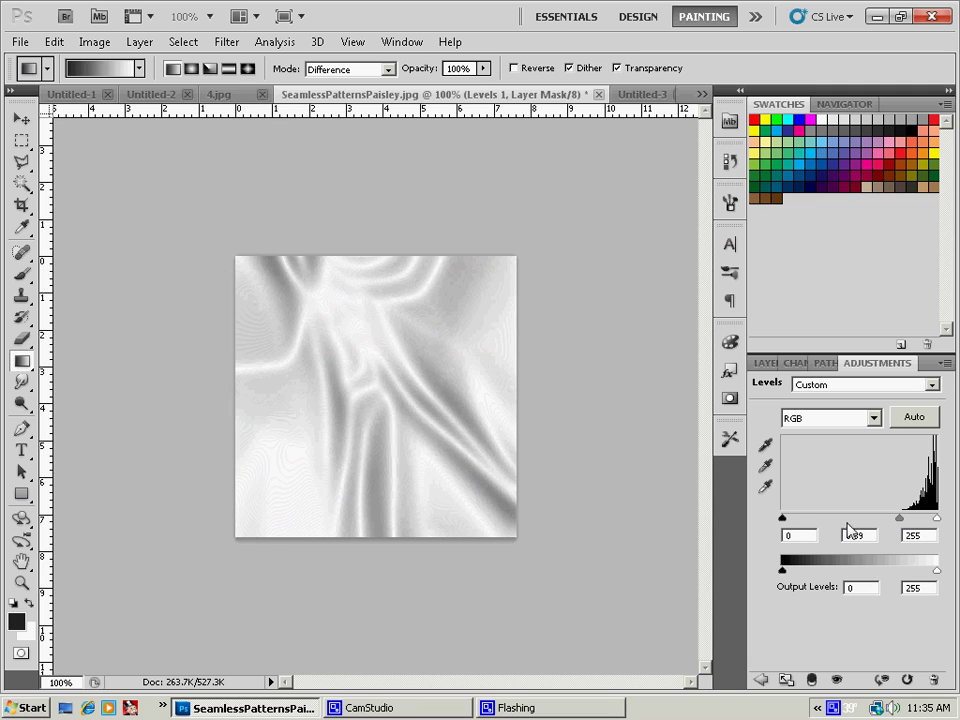
left_click_drag(782, 519, 857, 525)
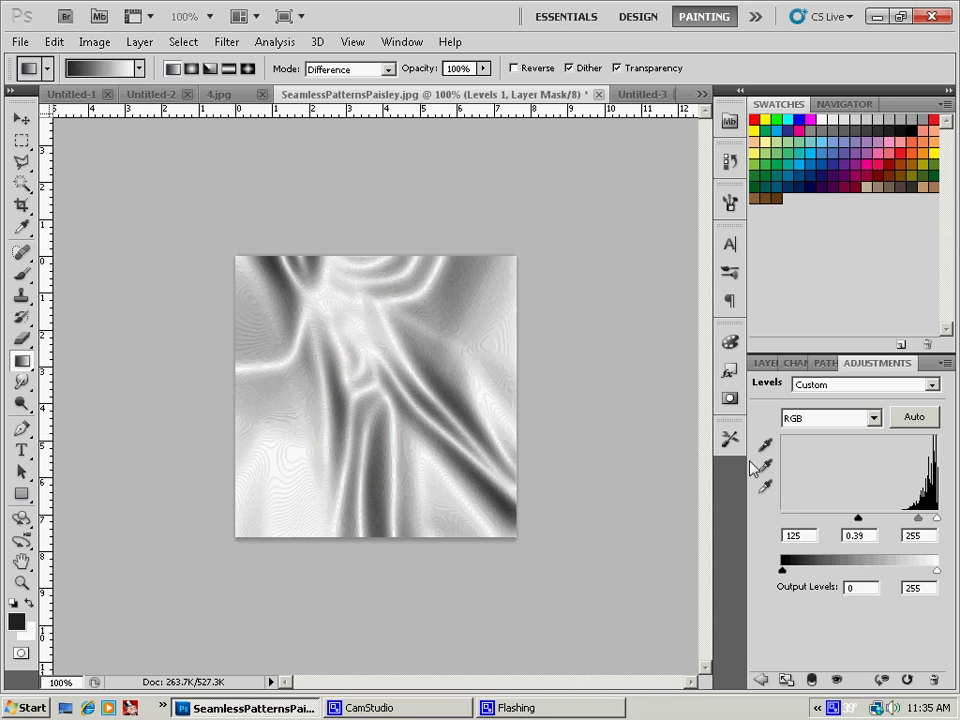
left_click(765, 363)
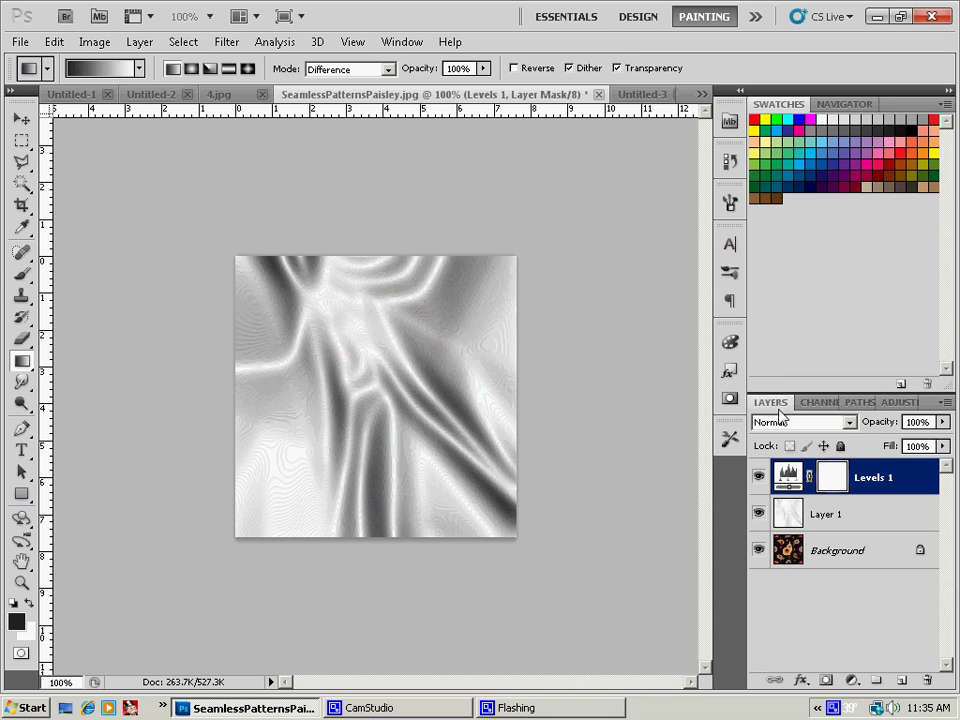
- Set the blend mode of the folds layer, Layer 1, to Overlay
left_click(865, 518)
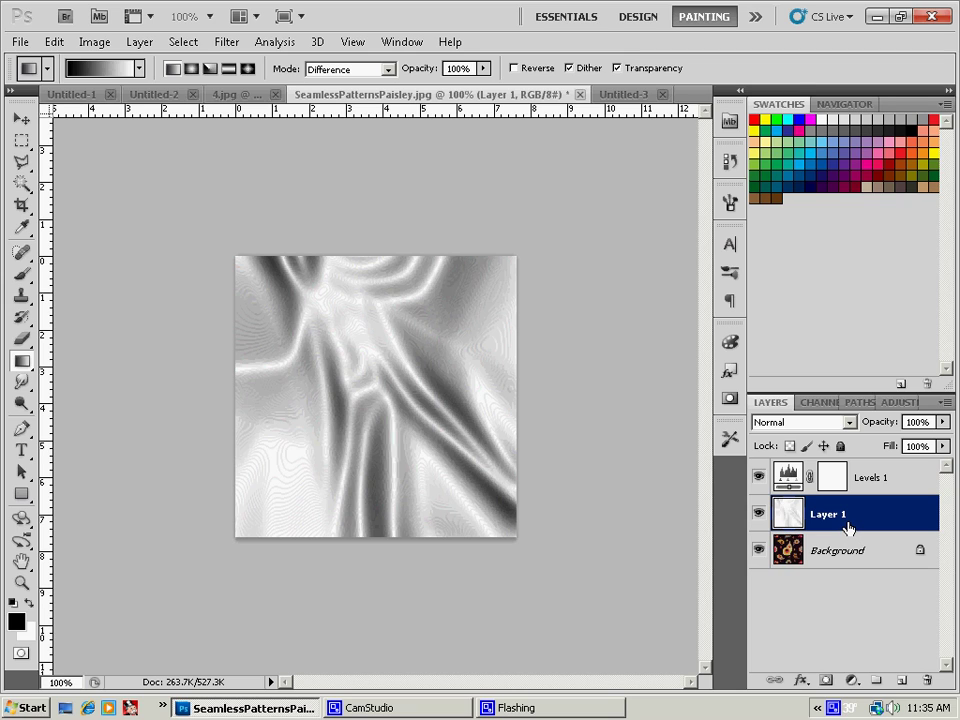
left_click(860, 422)
left_click(812, 423)
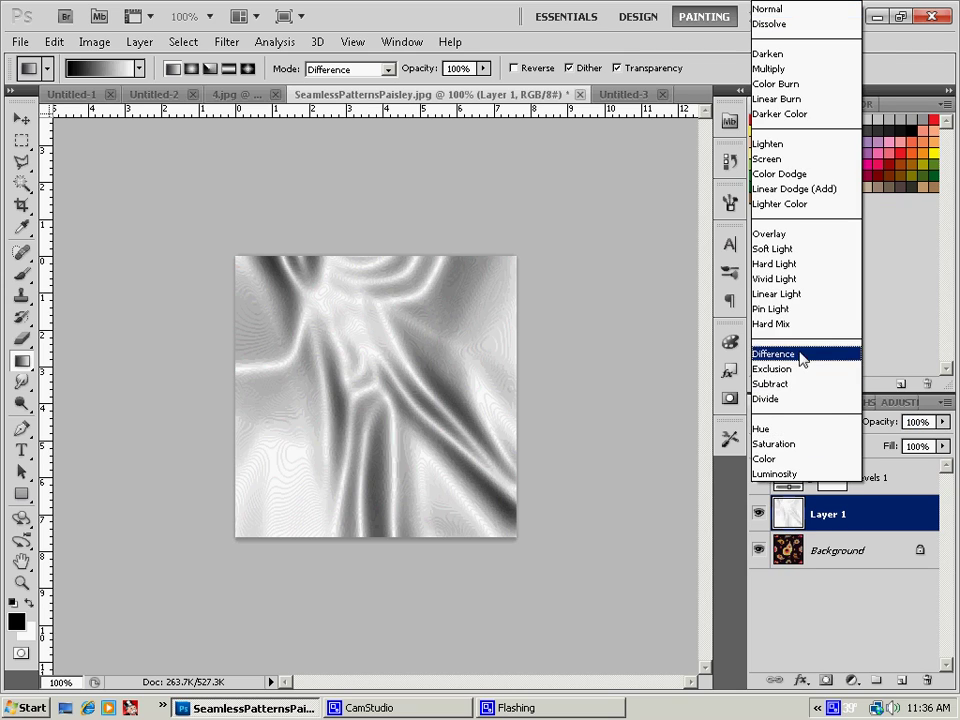
left_click(812, 233)
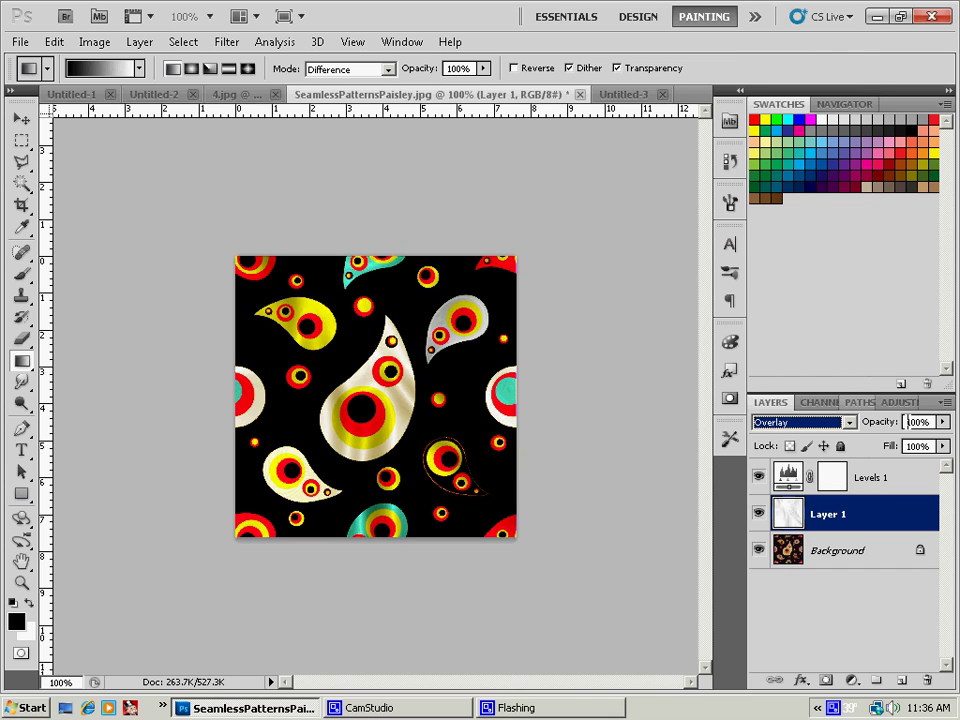
left_click(855, 427)
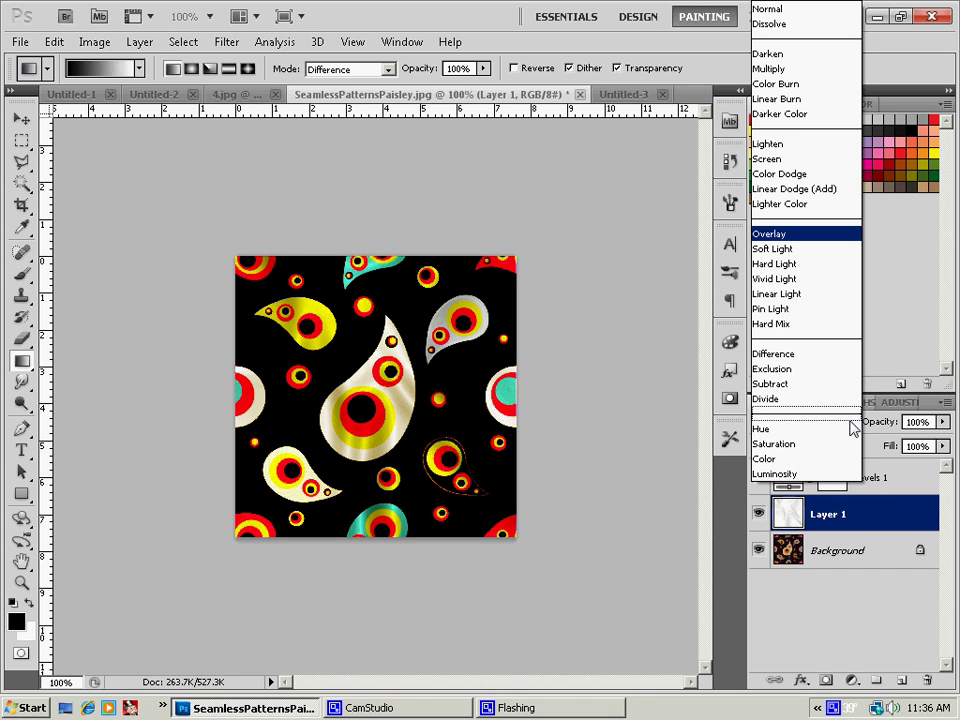
left_click(906, 489)
- Raise the black input of the Levels 1 adjustment to 213 and return to the layer list
left_click(878, 483)
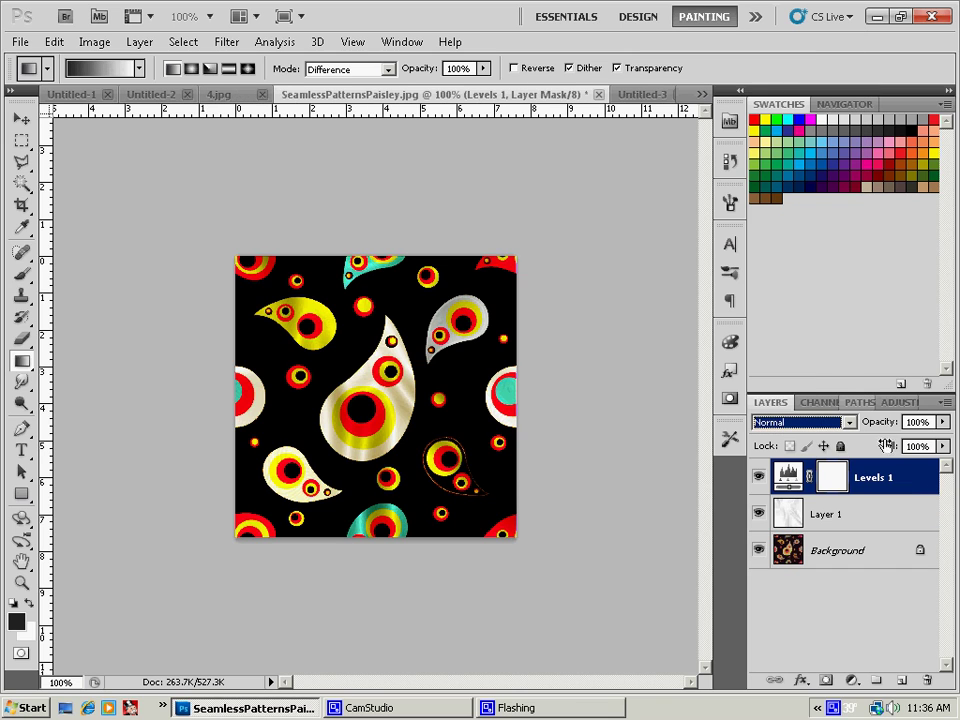
double_click(788, 477)
left_click_drag(857, 518, 911, 519)
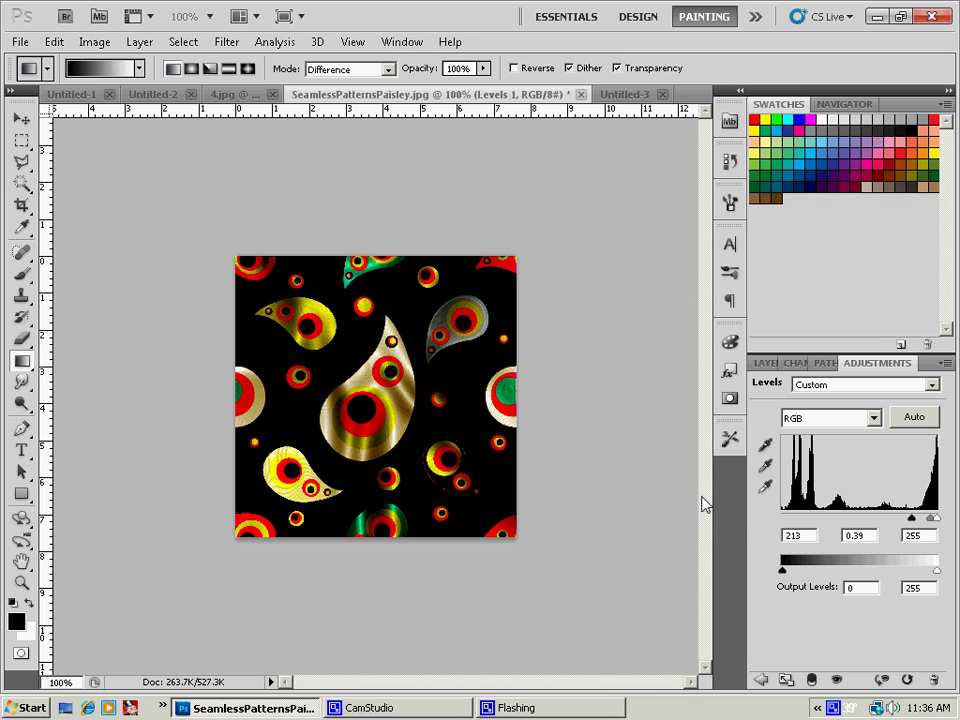
left_click(765, 363)
- Set the opacity of the Levels 1 adjustment layer to 70%
left_click_drag(898, 427, 878, 427)
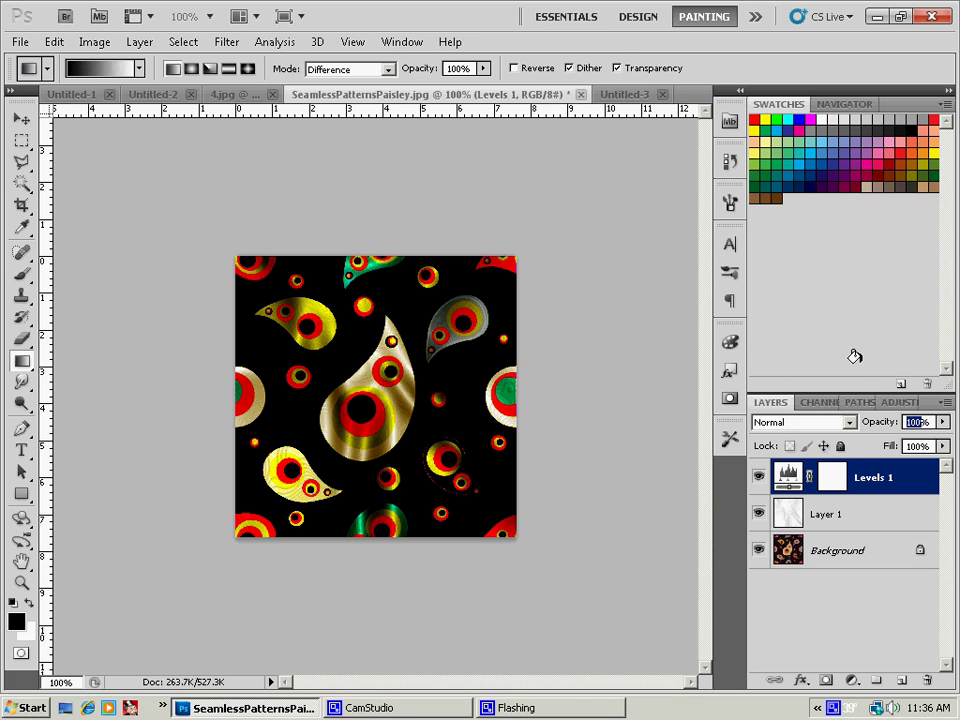
left_click(860, 424)
type("70")
key("Return")
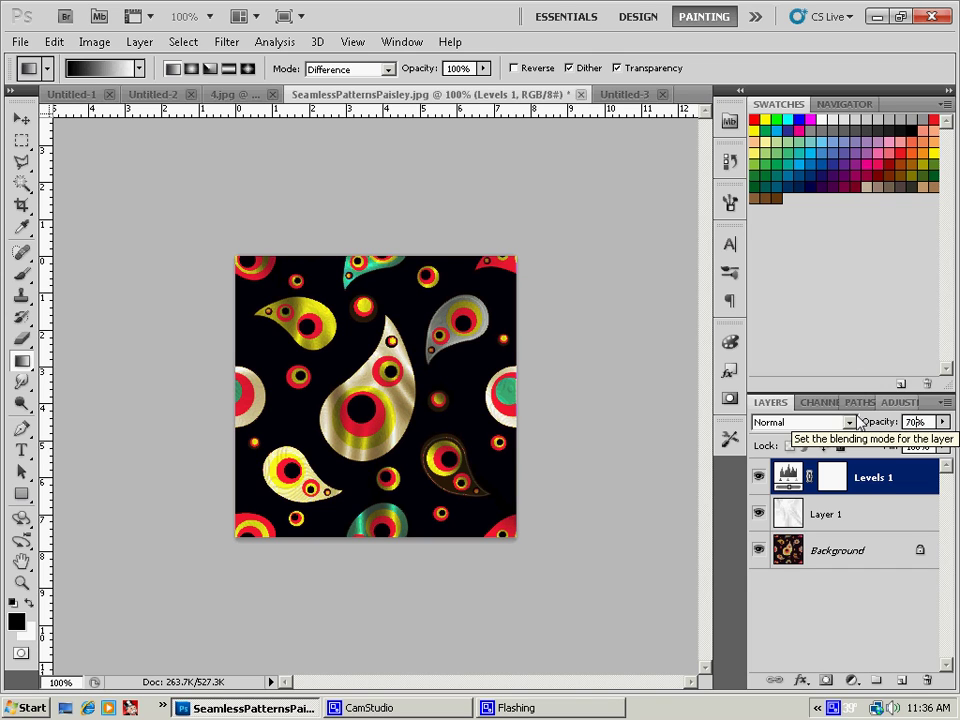
- Try the Multiply and Soft Light blend modes on Layer 1, and return it to Overlay
left_click(829, 516)
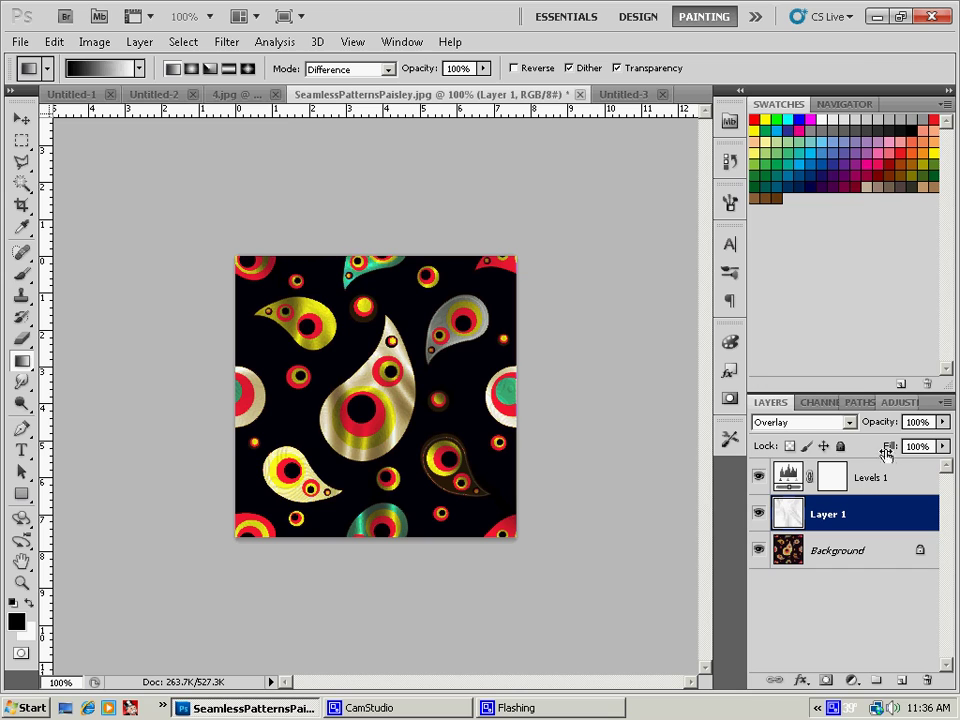
left_click(803, 422)
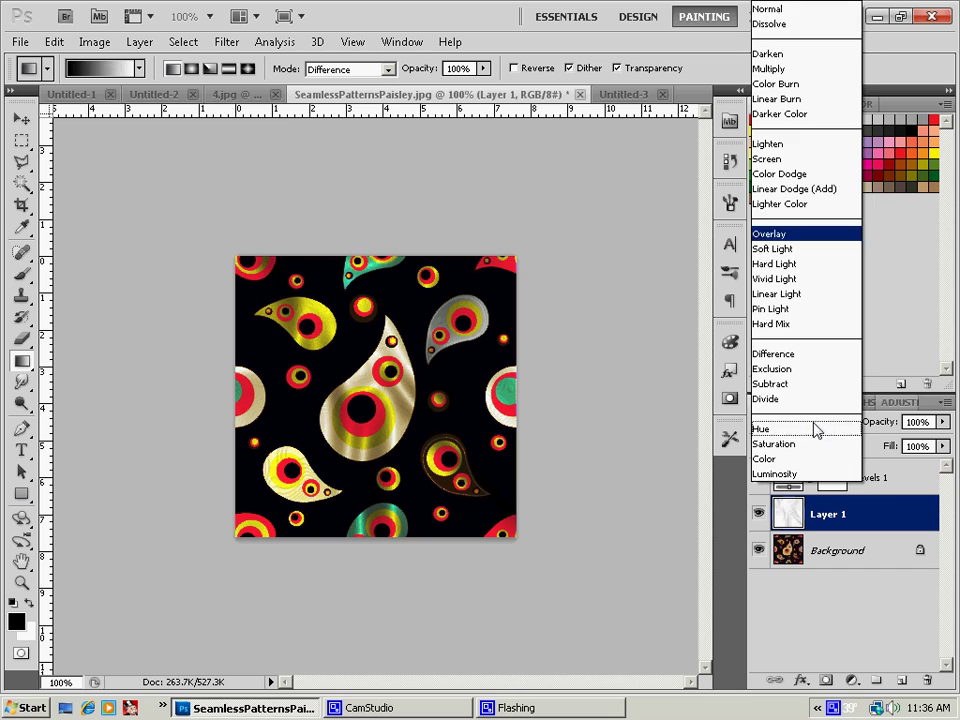
left_click(785, 70)
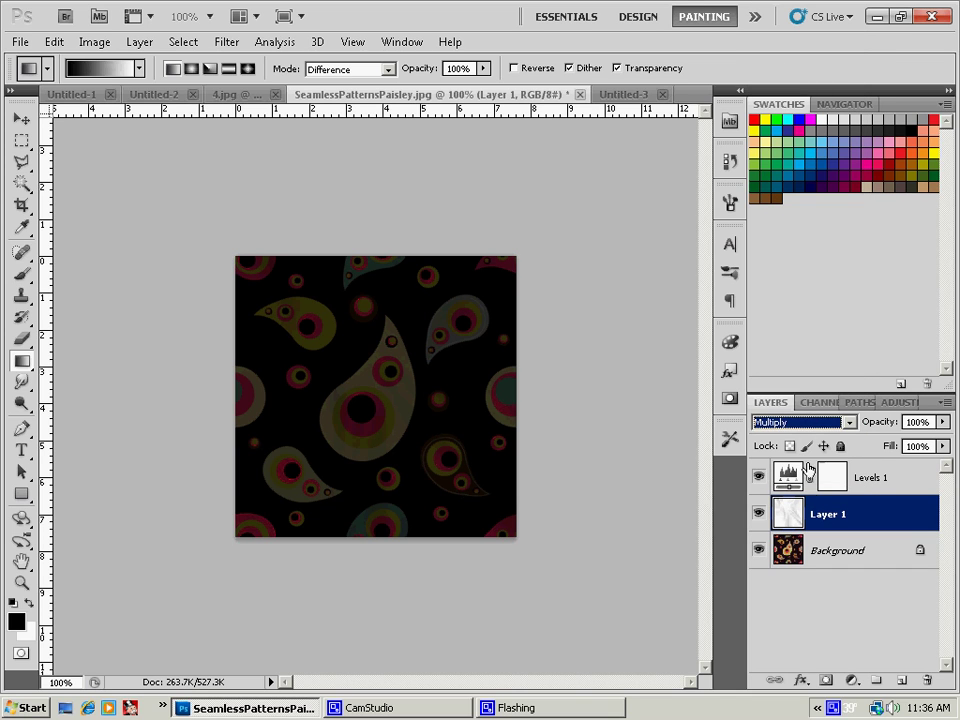
left_click(803, 422)
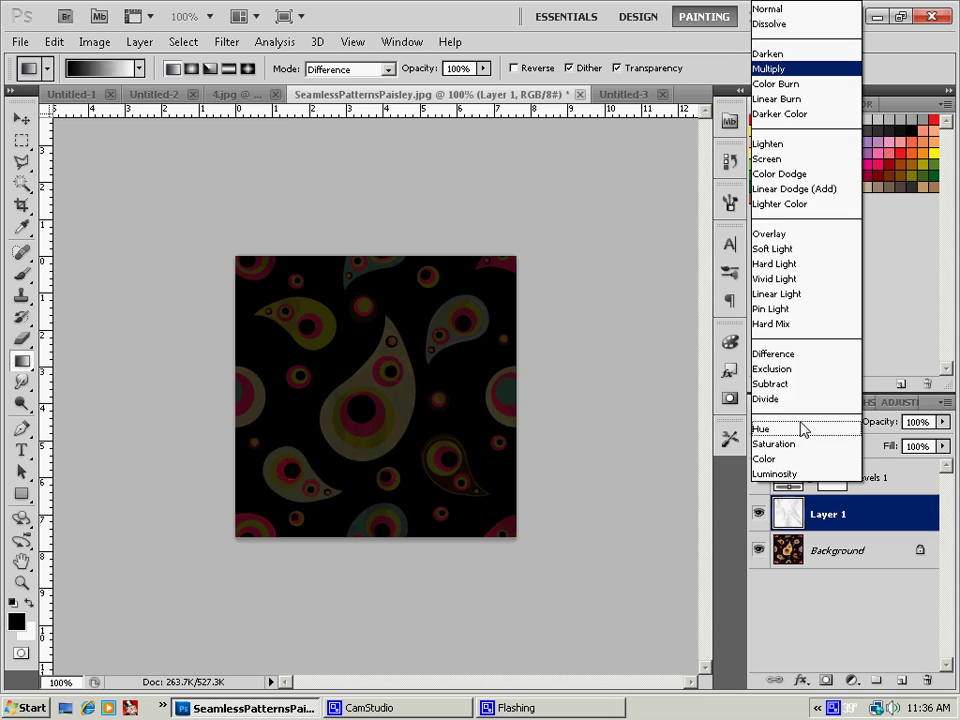
left_click(805, 250)
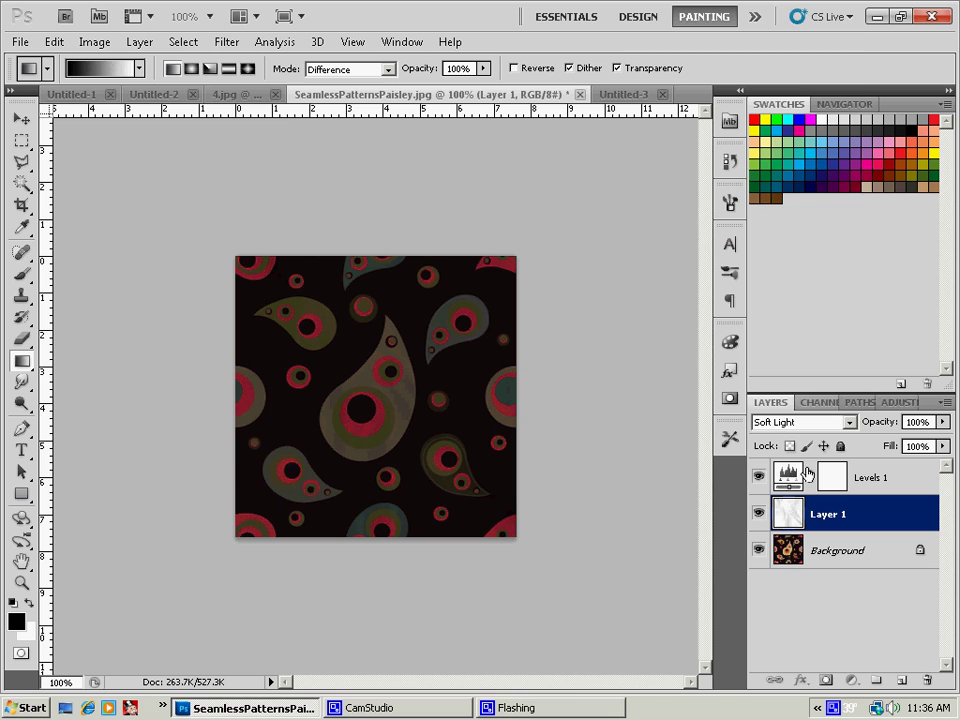
left_click(800, 422)
left_click(798, 240)
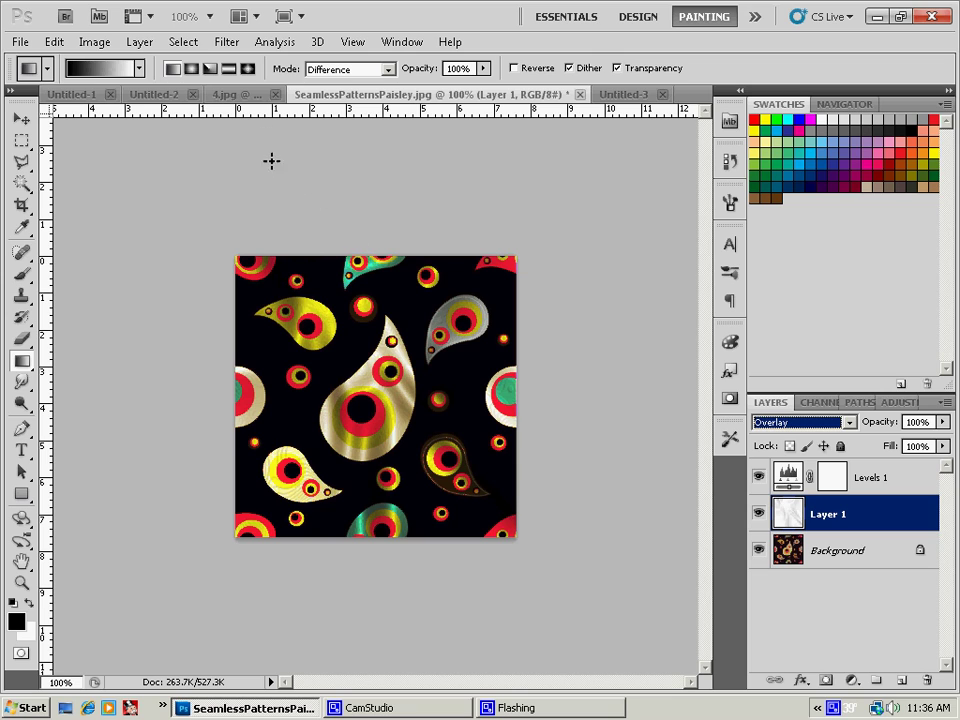
- Add a Brightness/Contrast adjustment directly above the Background layer with brightness 79 and contrast -44
left_click(860, 552)
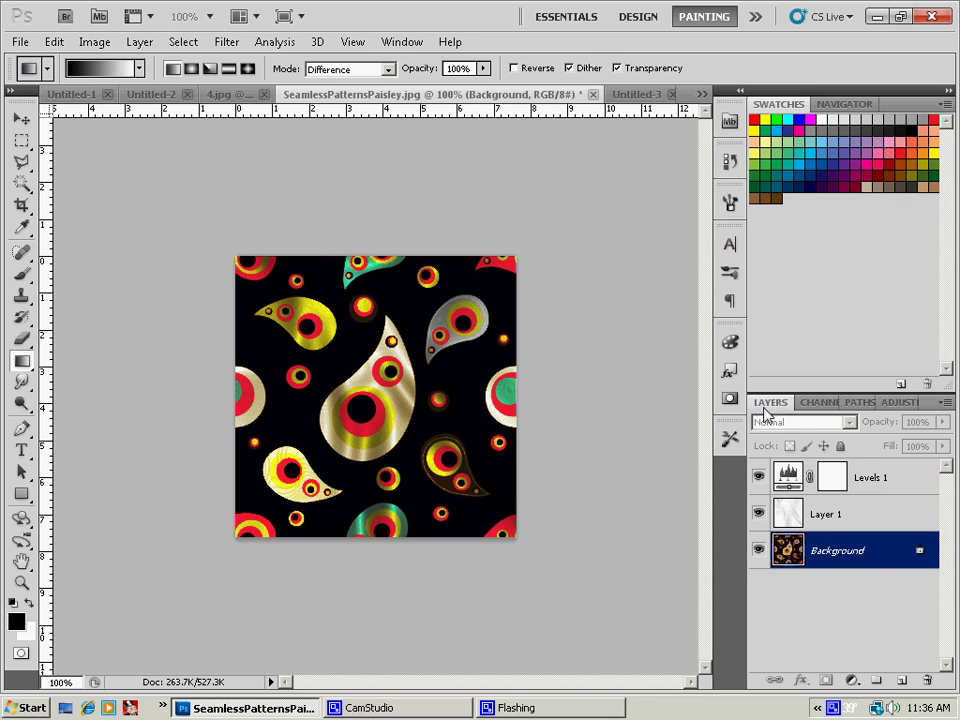
left_click(900, 402)
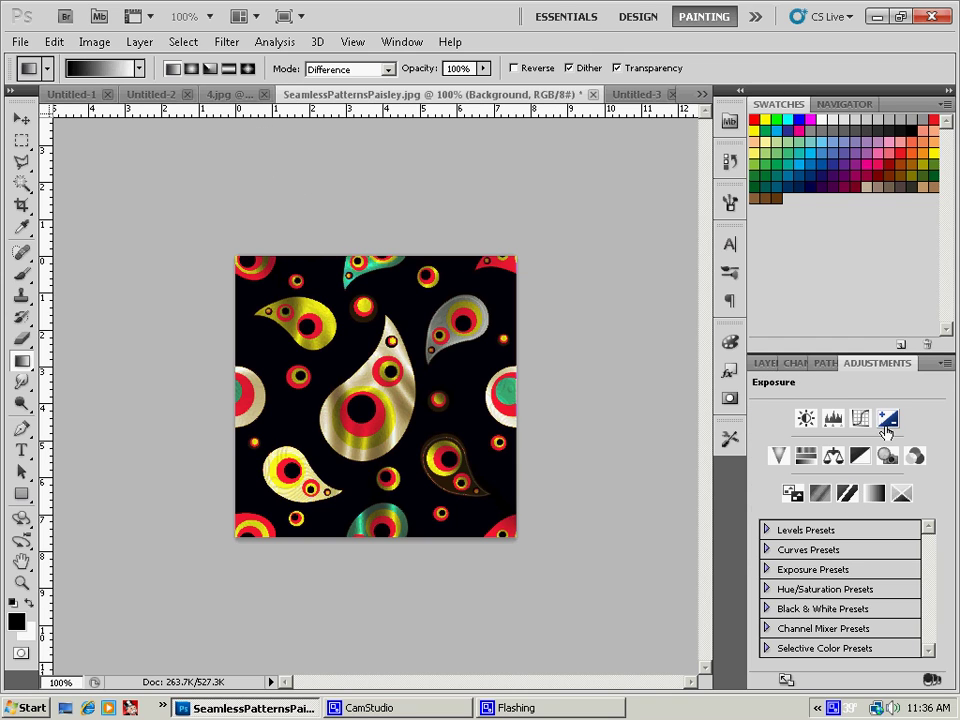
left_click(806, 419)
left_click_drag(844, 437, 894, 436)
left_click_drag(848, 467, 818, 463)
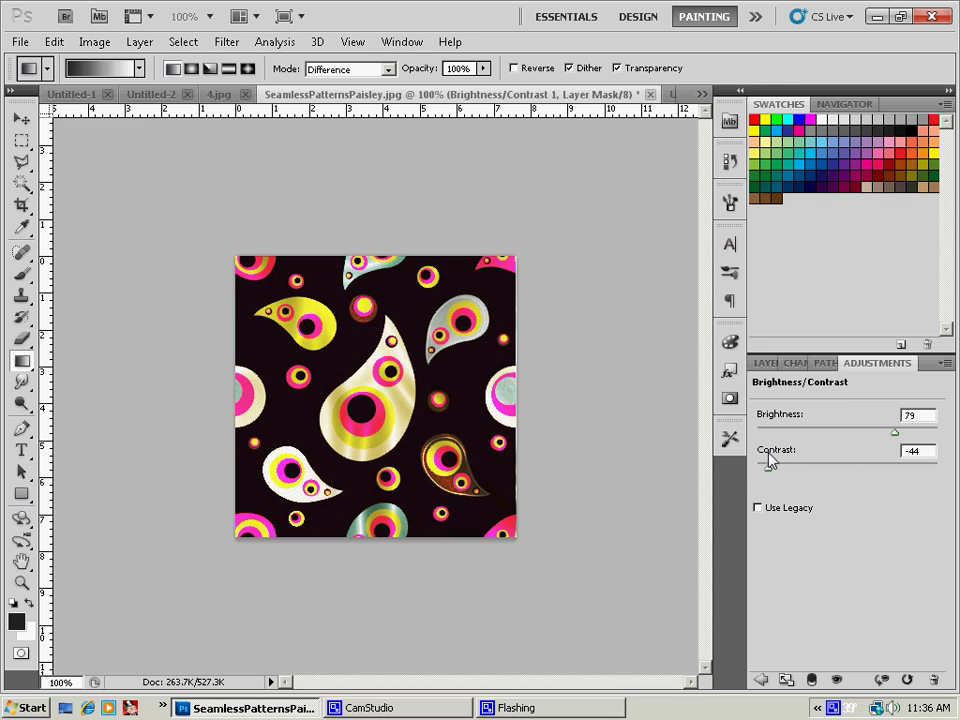
left_click(761, 680)
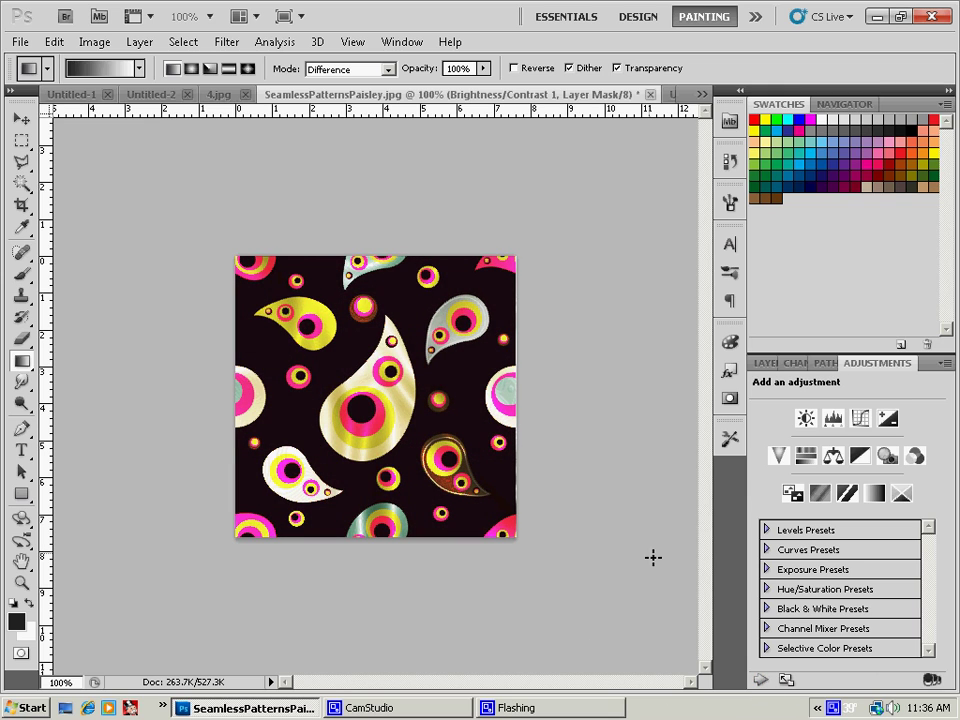
- Add a Hue/Saturation adjustment below Layer 1 with hue +82, saturation -45 and lightness +38, and return to the layer list
left_click(806, 457)
left_click_drag(853, 465, 901, 468)
left_click_drag(848, 533, 884, 533)
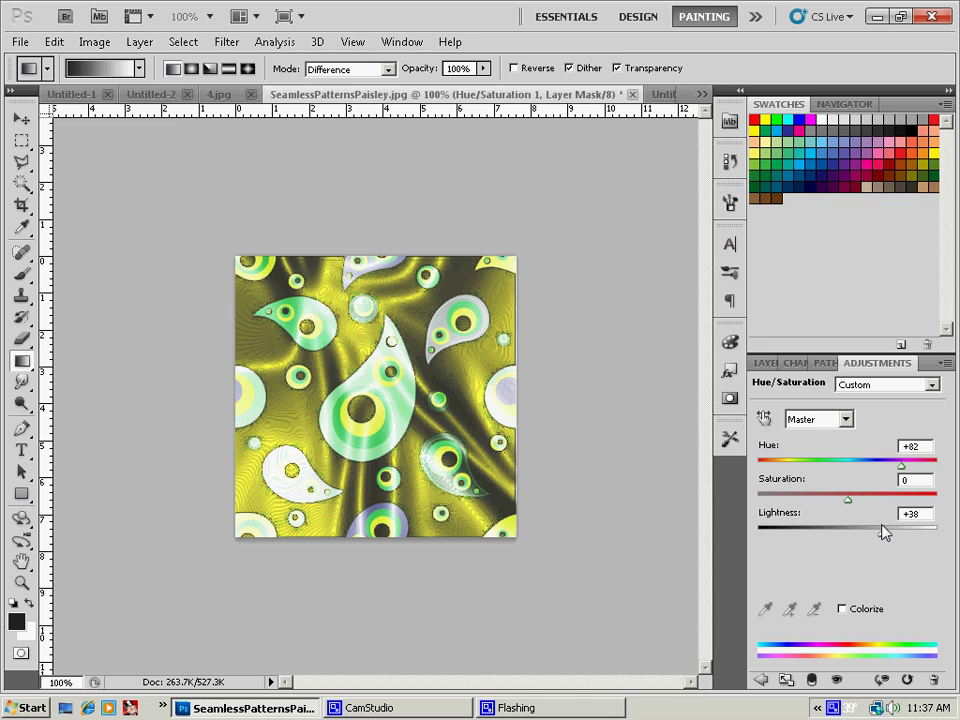
left_click_drag(848, 497, 808, 504)
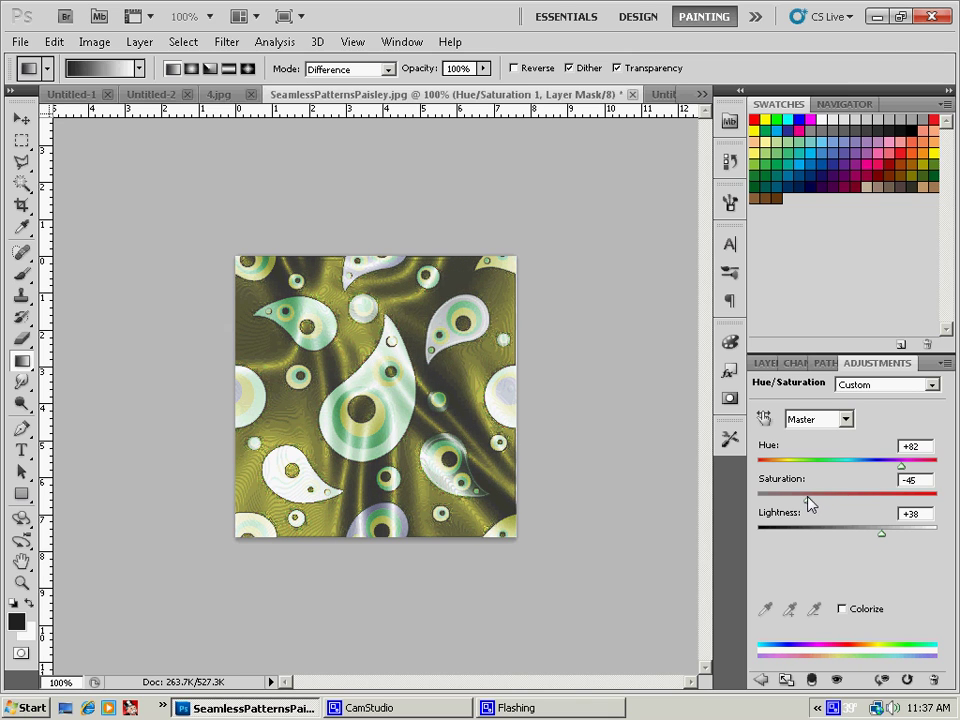
left_click(764, 363)
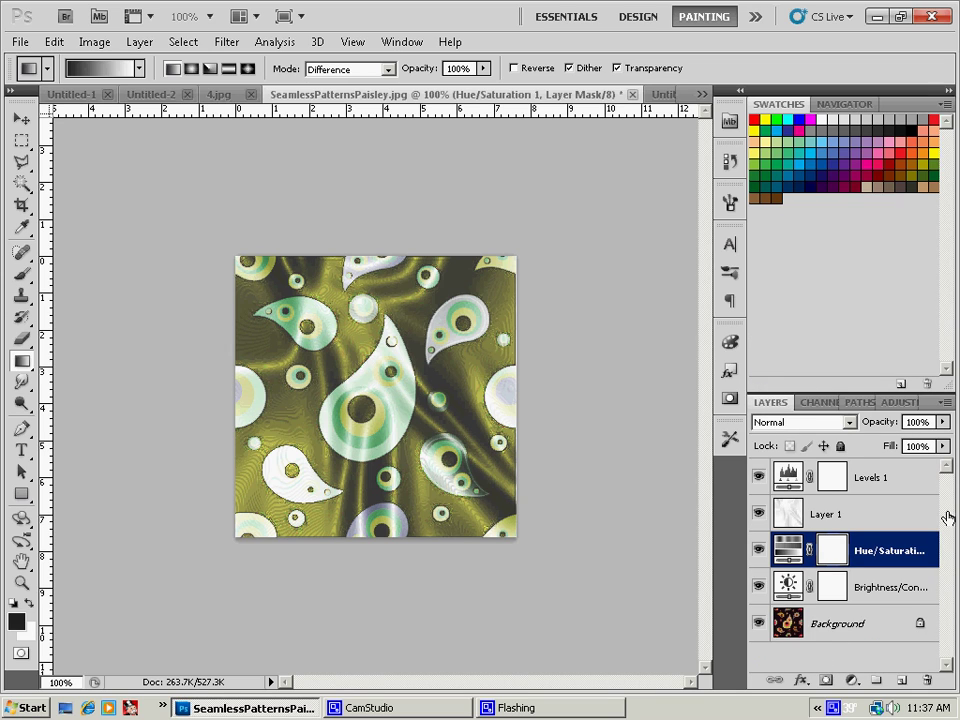